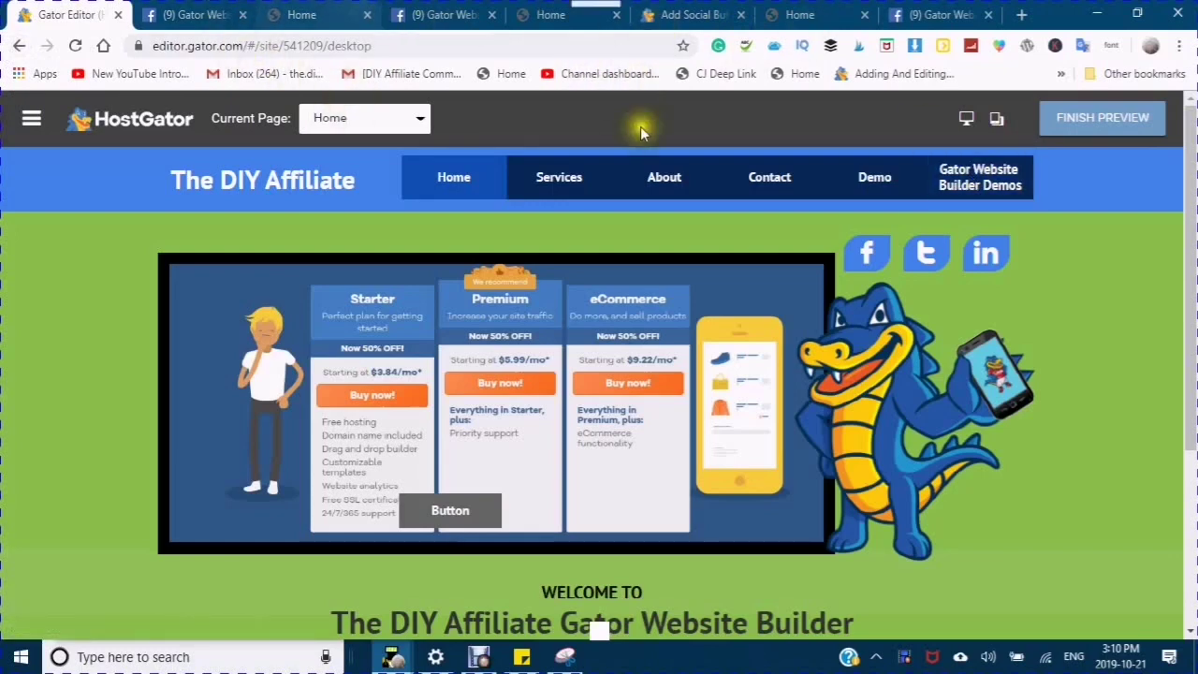
Switch to the published Gator website at gator-website-builder.gator.site and reload it.
click(326, 15)
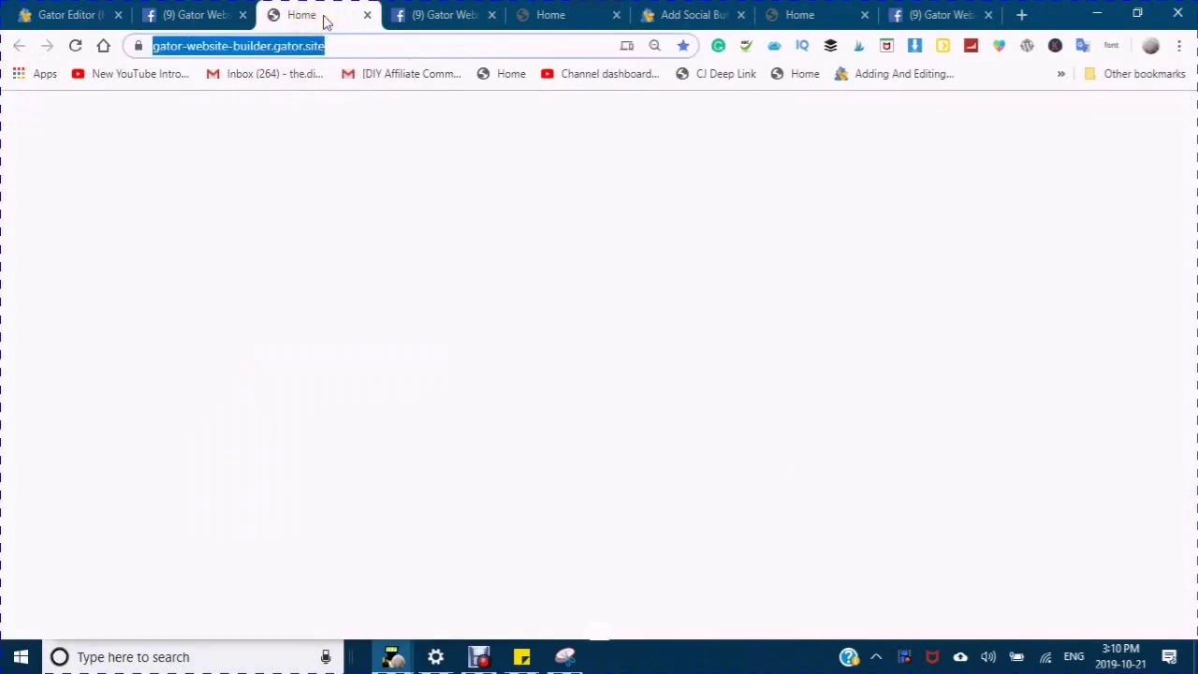
click(75, 47)
click(76, 48)
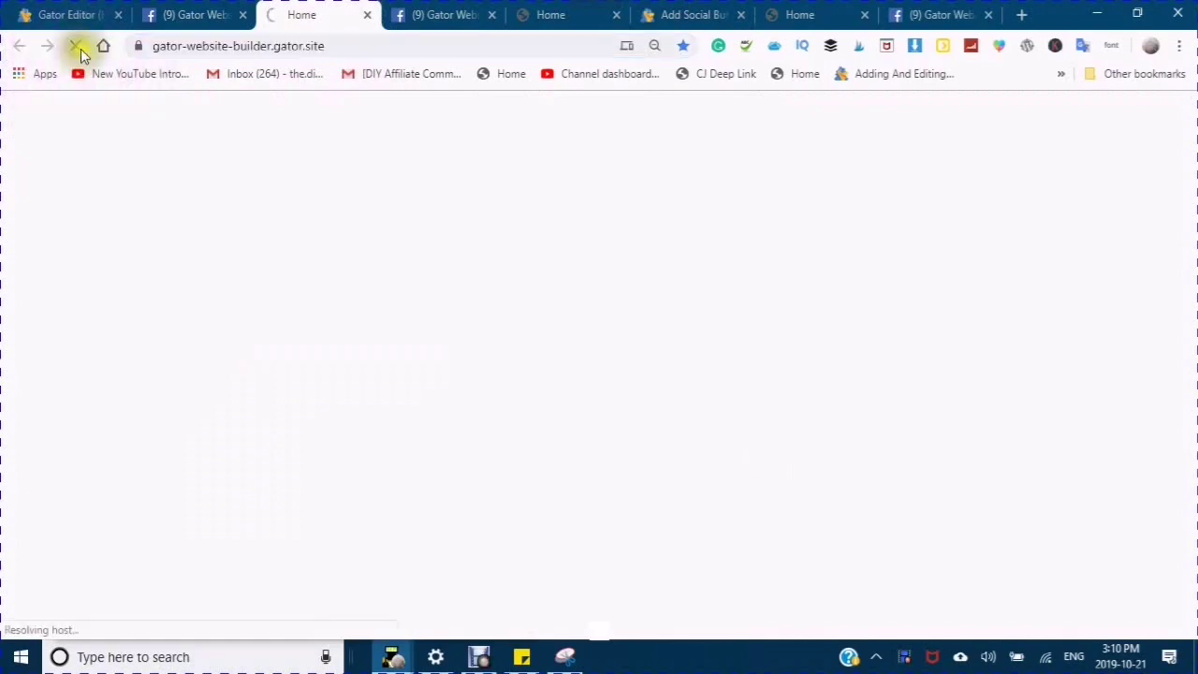
click(76, 48)
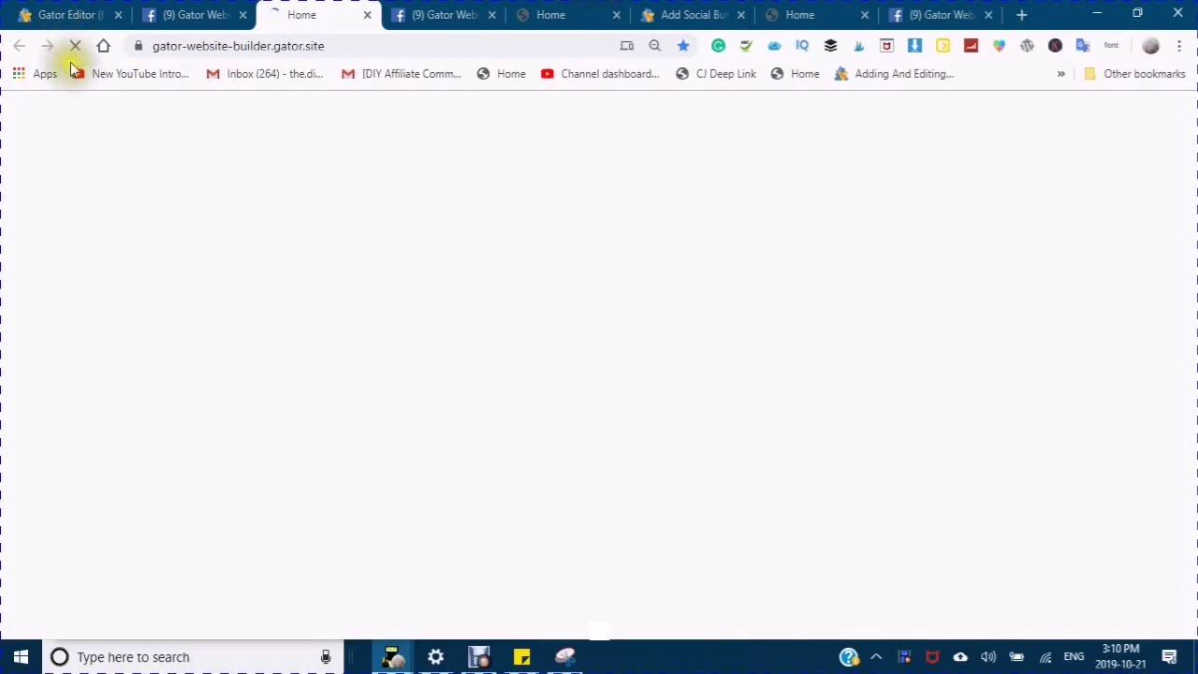
click(77, 47)
click(78, 47)
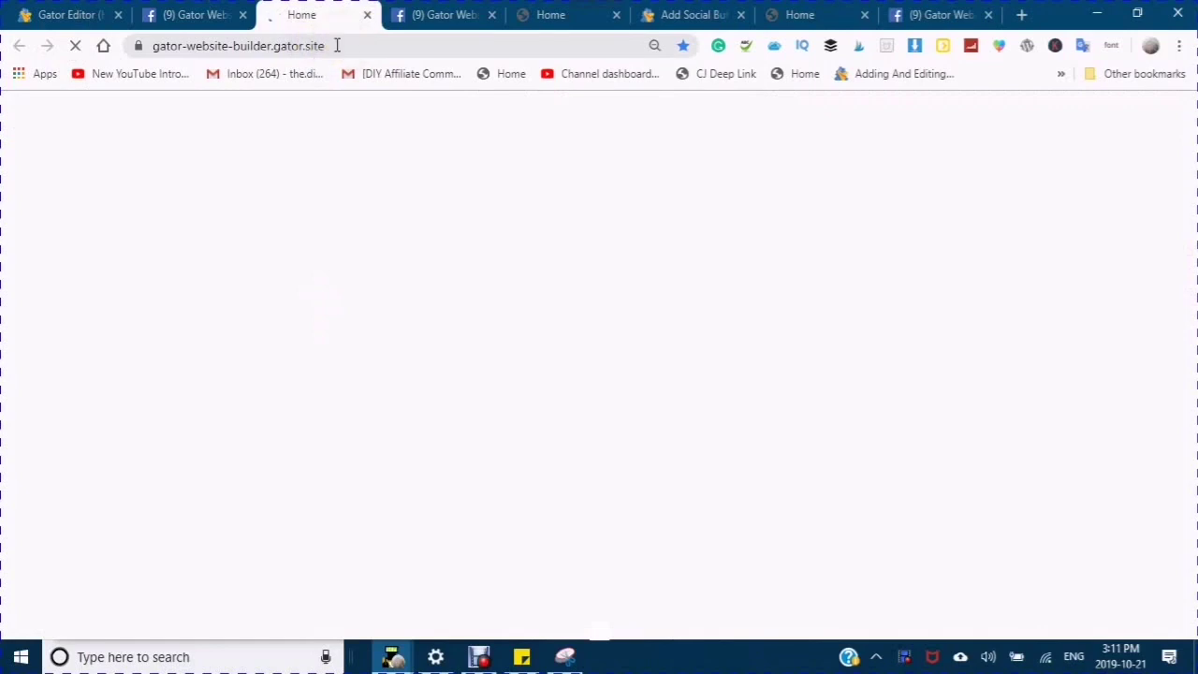
Copy the full web address of the published Gator website.
click(334, 46)
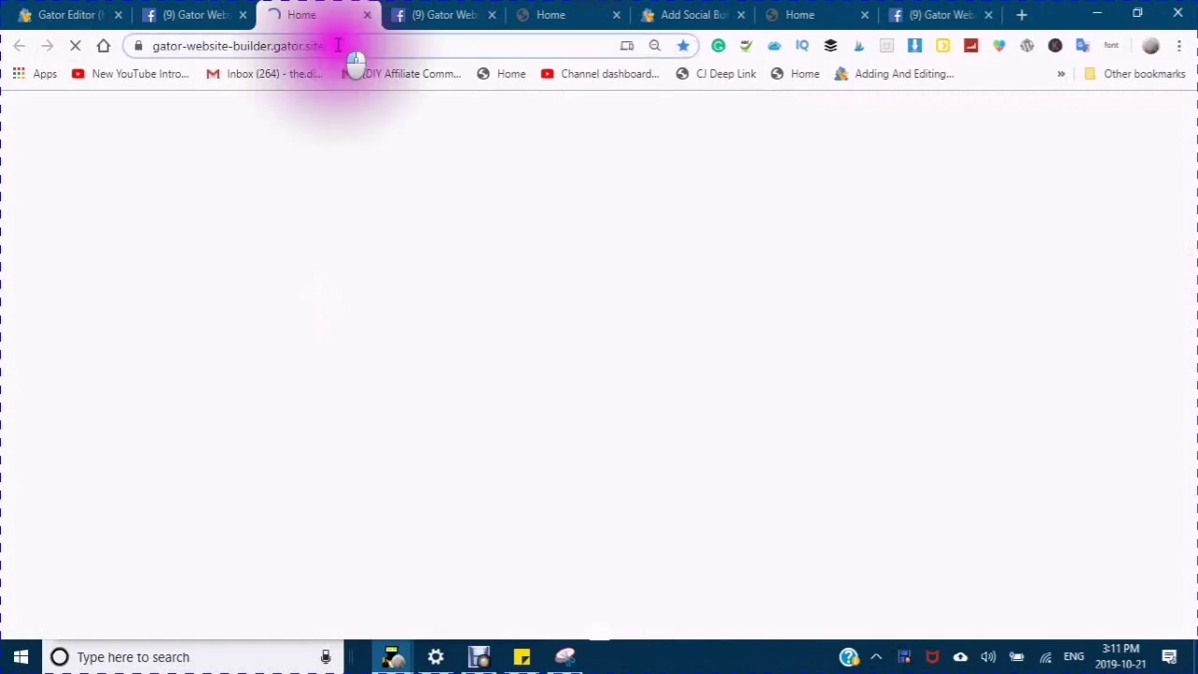
click(150, 46)
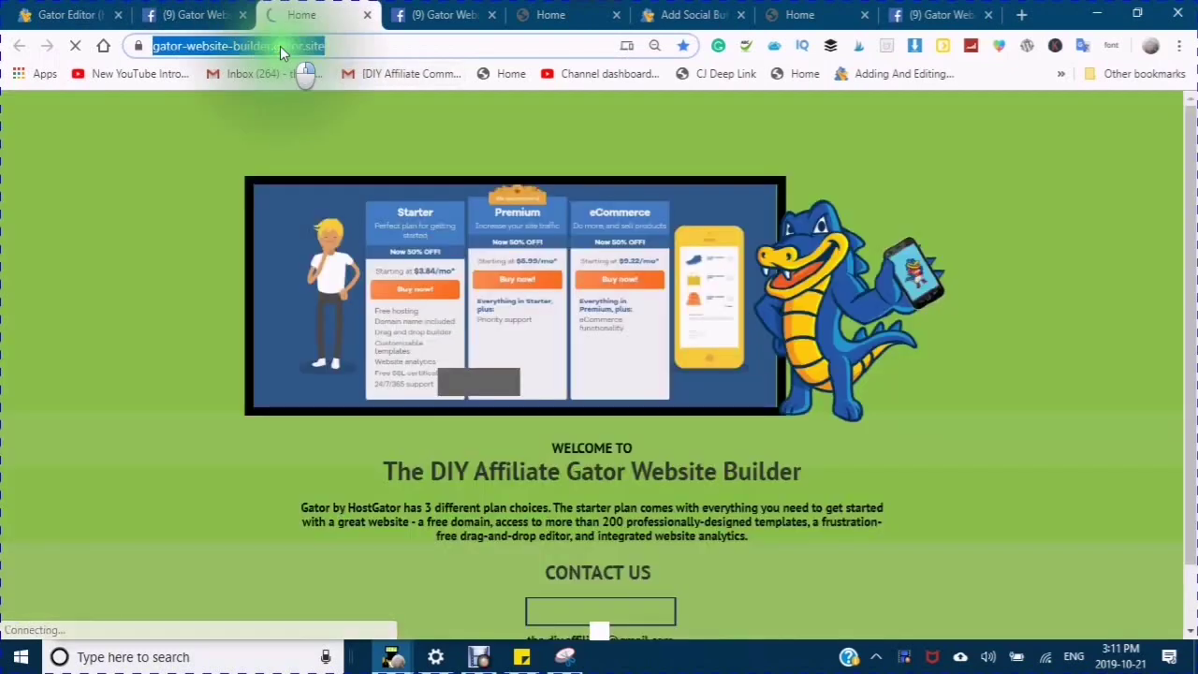
right_click(281, 48)
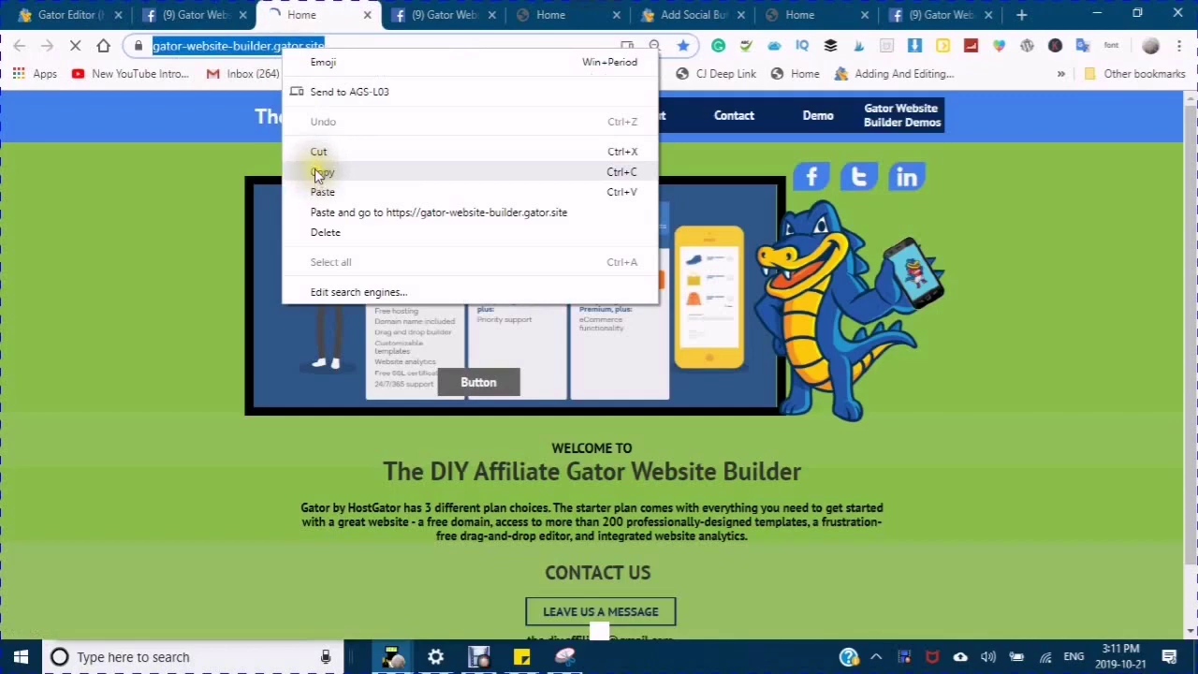
click(321, 171)
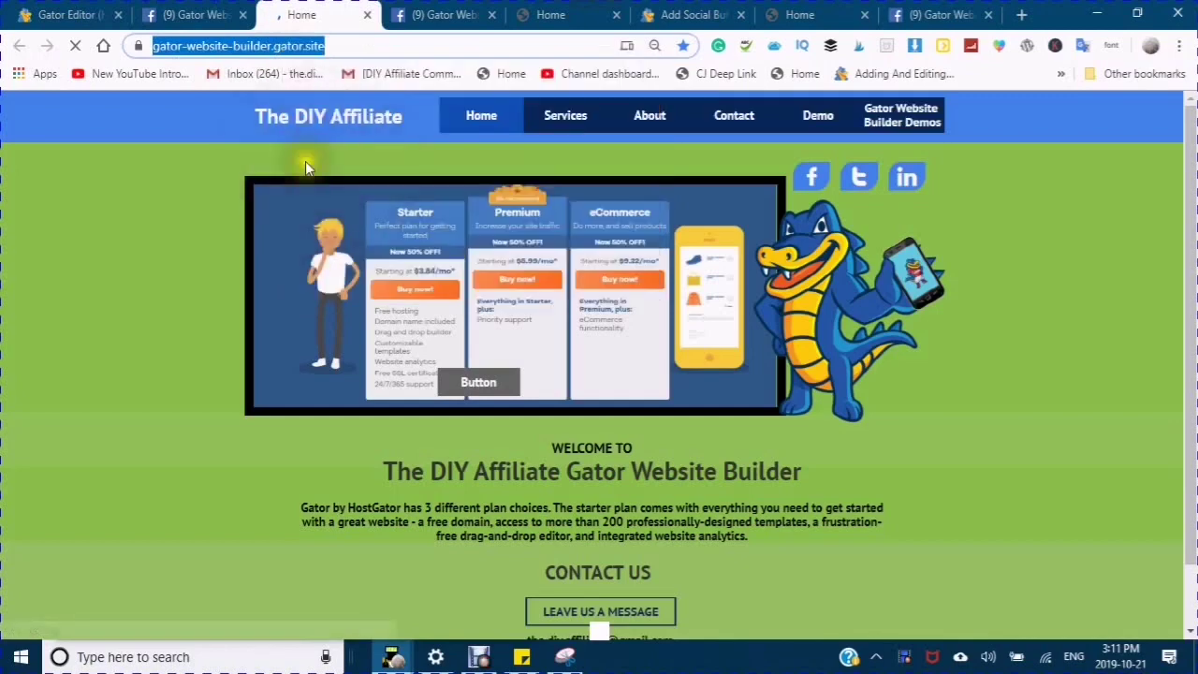
Switch to the Gator Website Builder Demos Facebook page and open the Website field in its details for editing.
click(196, 17)
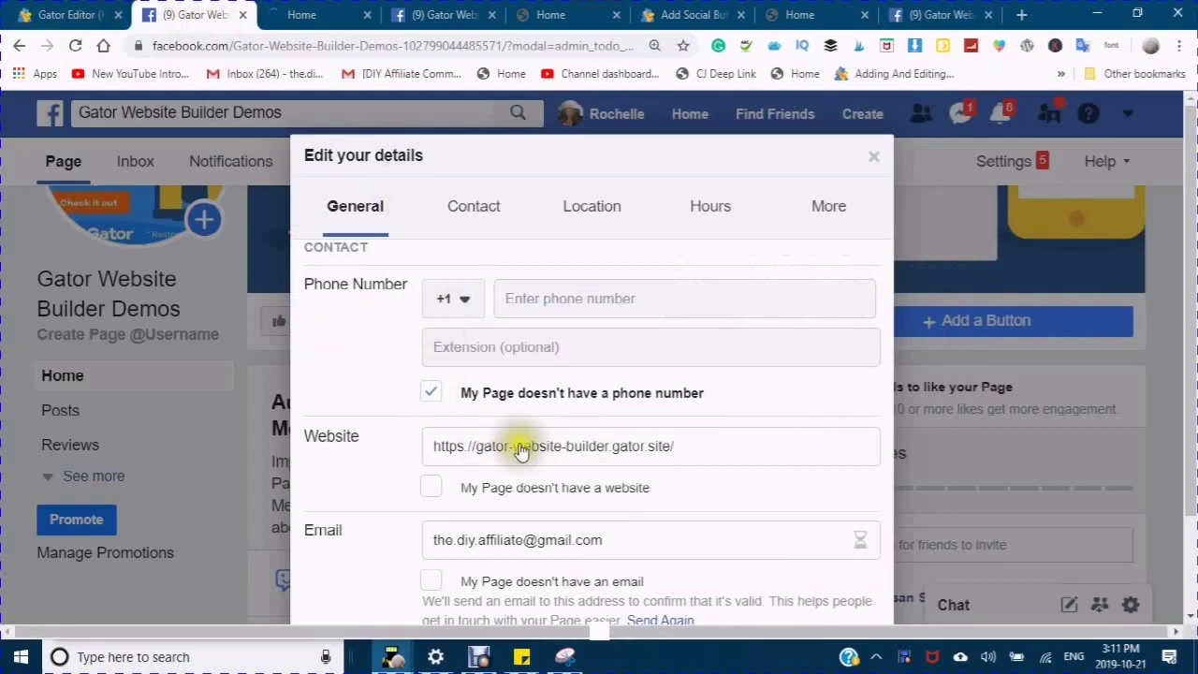
click(679, 448)
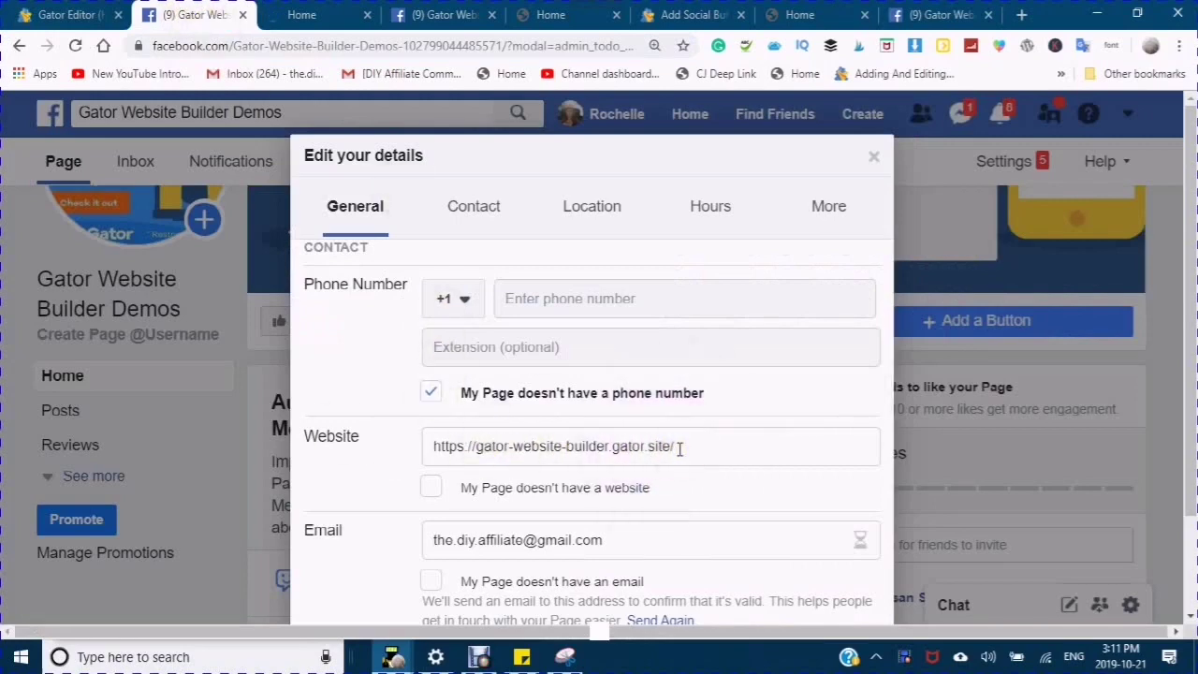
click(679, 449)
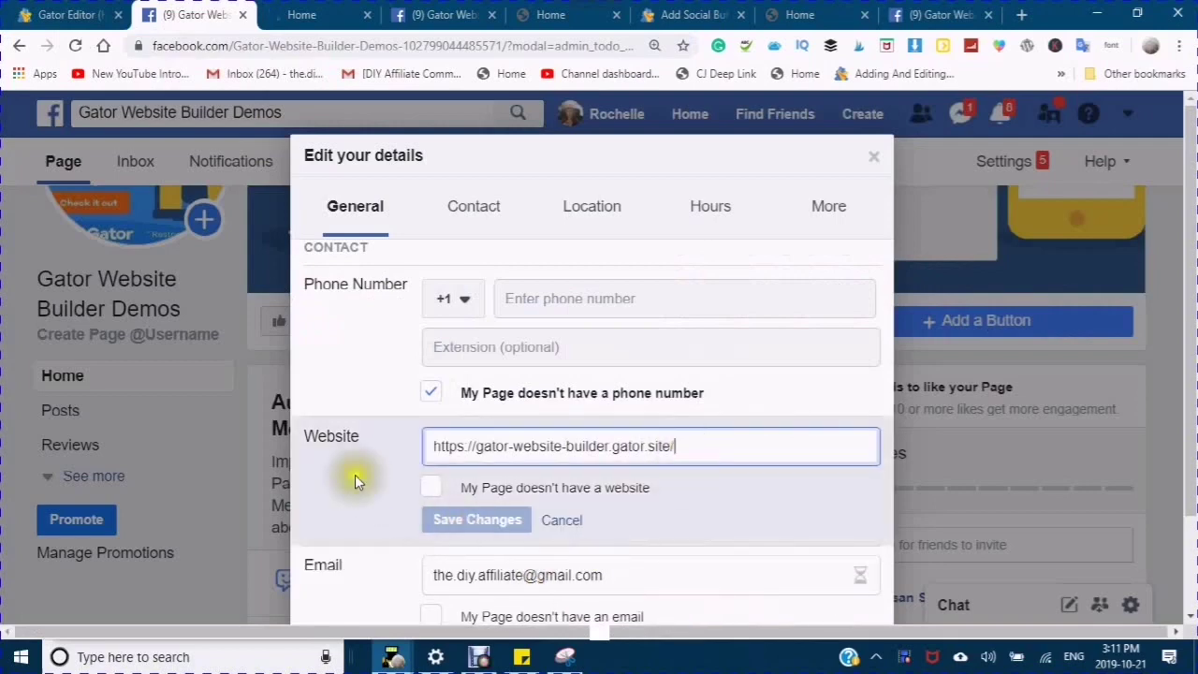
scroll(353, 487, down, 1)
scroll(353, 494, down, 1)
scroll(347, 401, down, 2)
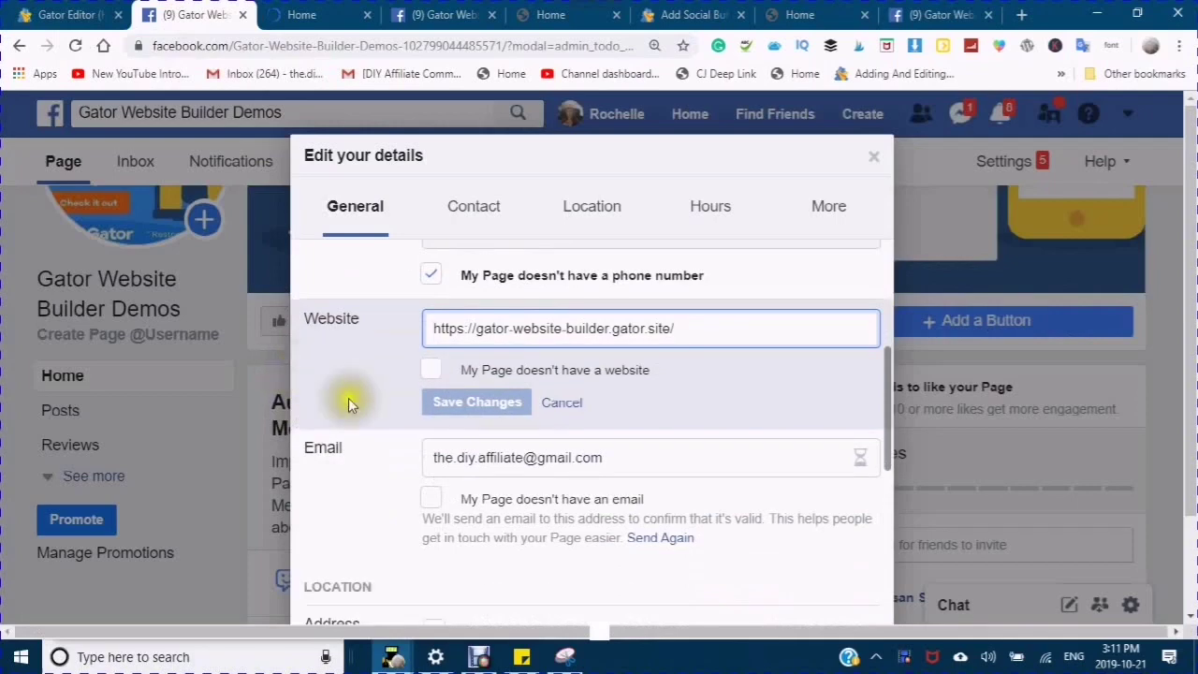
scroll(350, 463, up, 2)
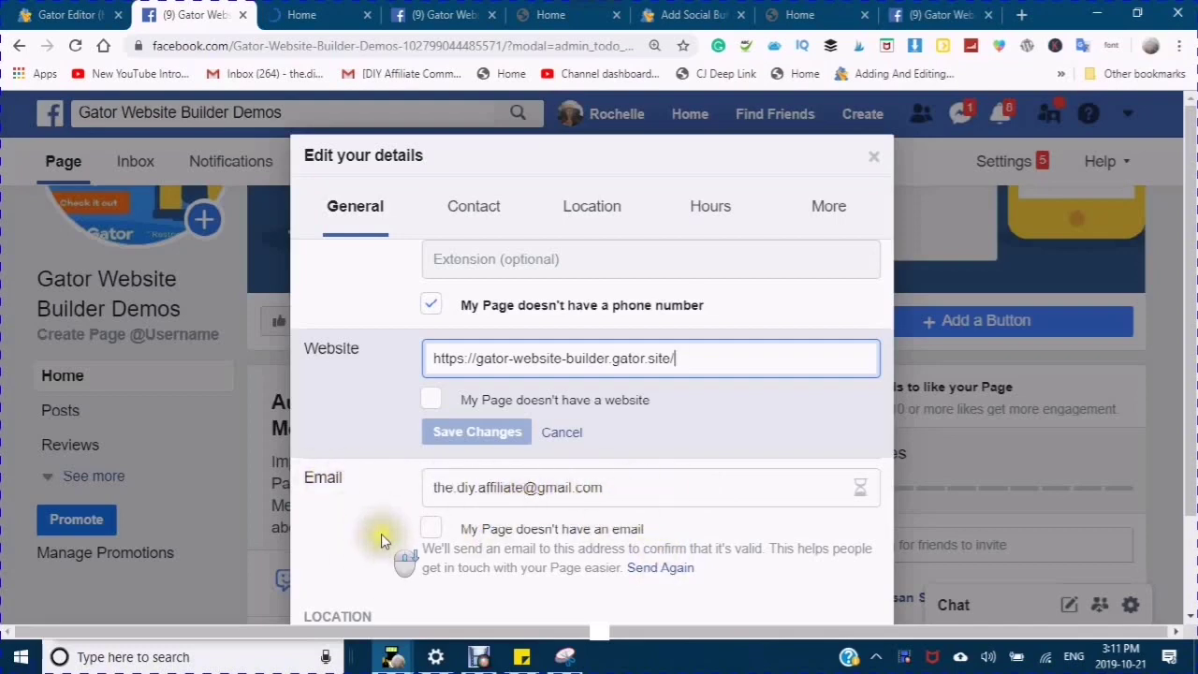
Tick the "Has a street address" option in the page's location details and clear it again.
scroll(380, 538, down, 2)
scroll(381, 542, down, 2)
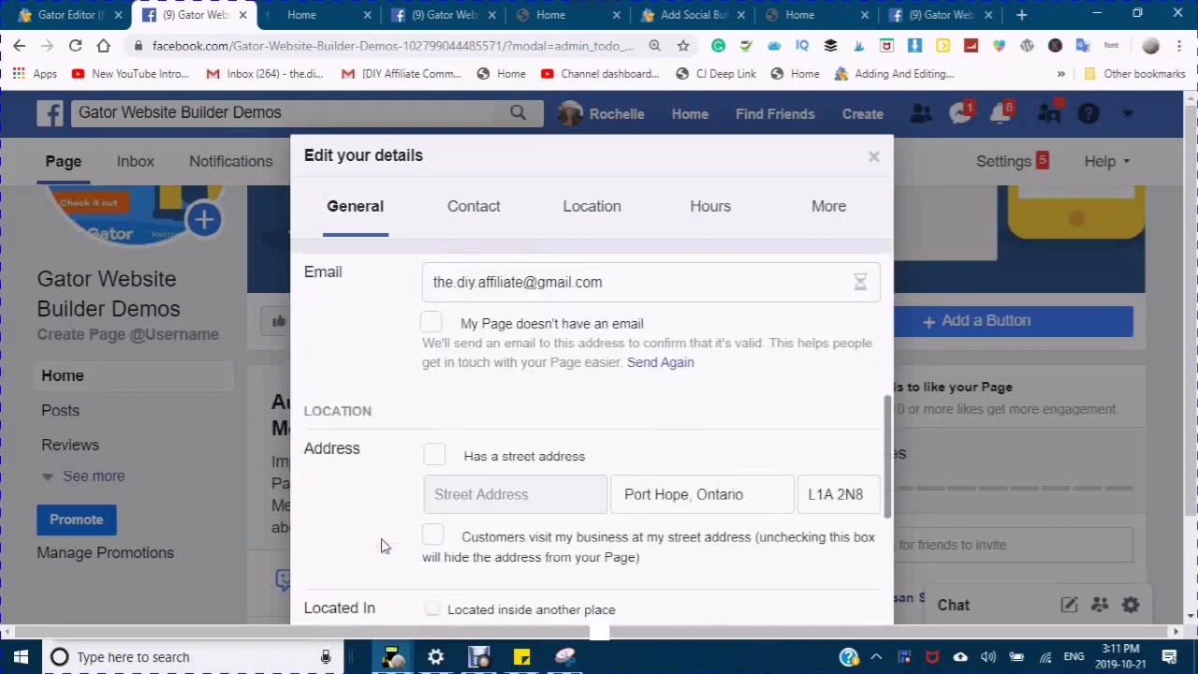
scroll(381, 545, down, 1)
scroll(318, 459, down, 1)
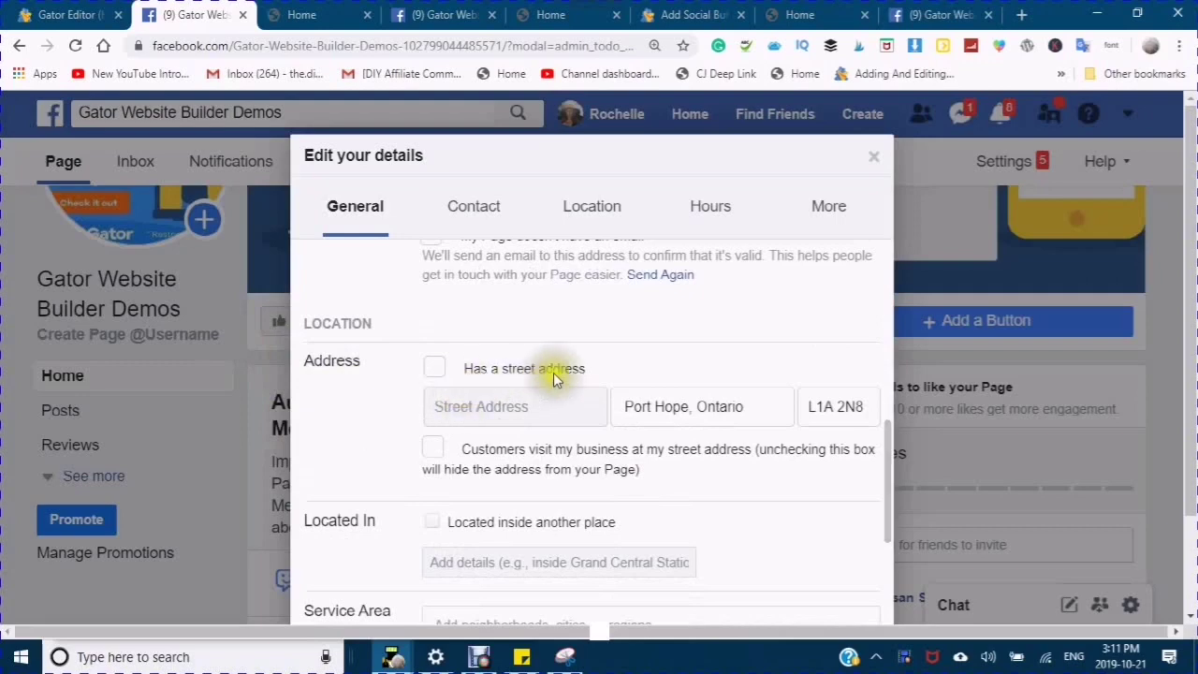
click(434, 370)
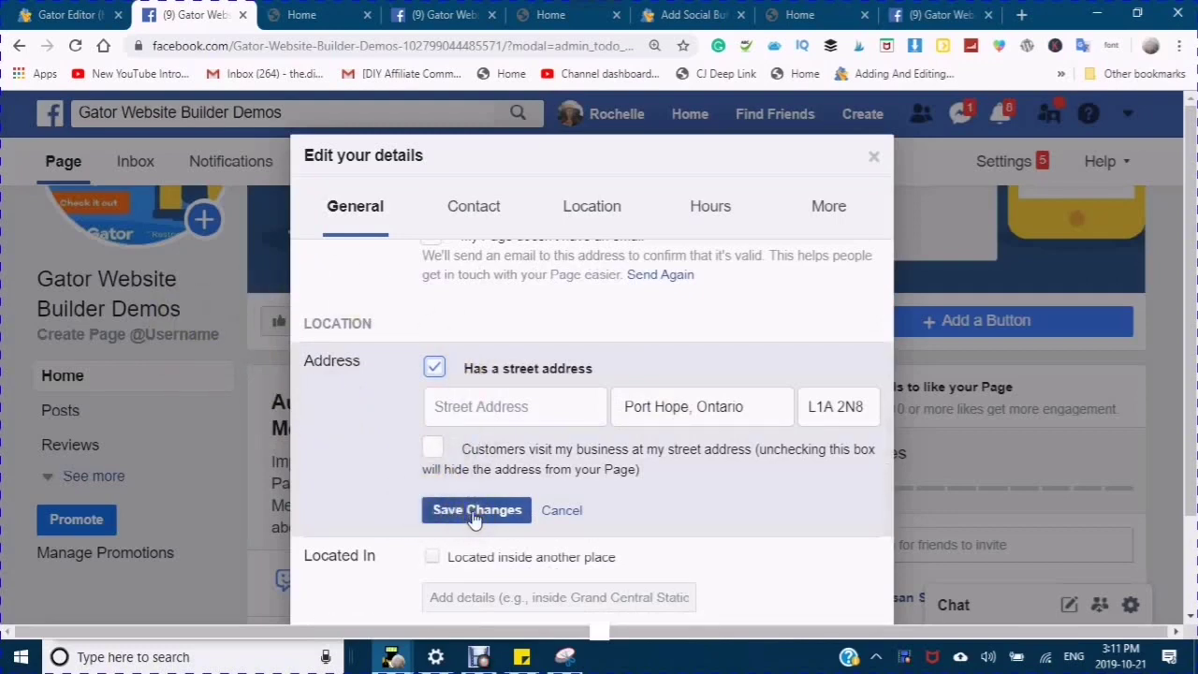
click(435, 371)
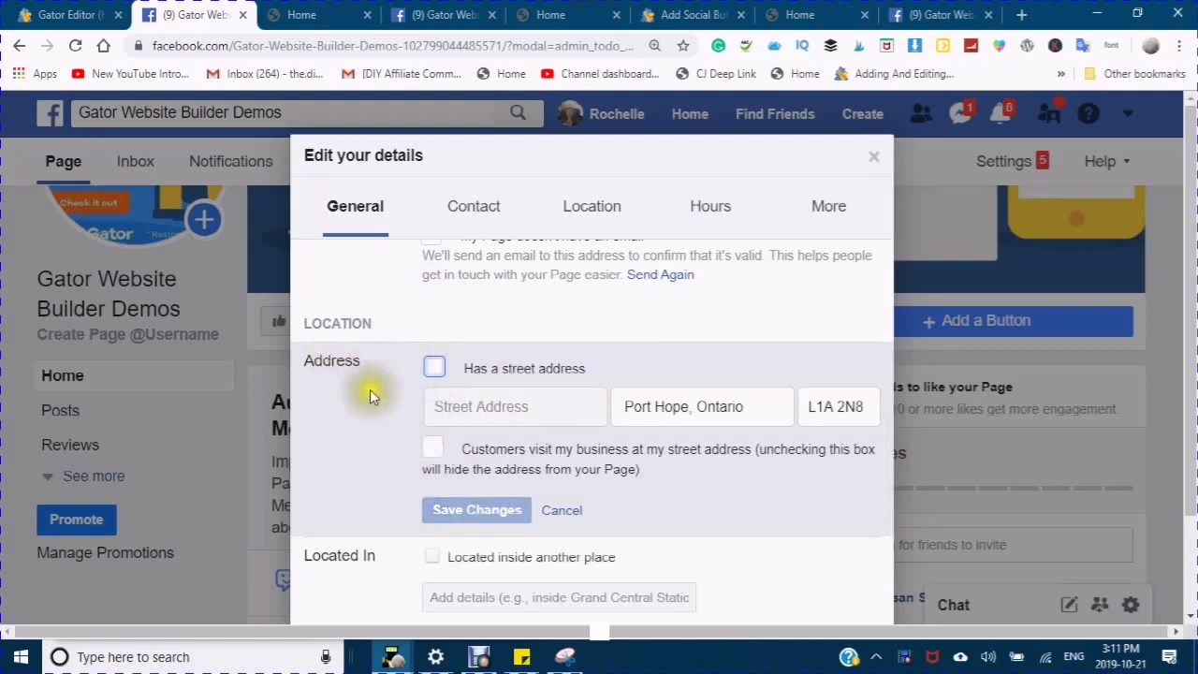
Examine the Located In, Service Area and Hours settings in the Facebook page's details.
scroll(393, 398, down, 1)
scroll(393, 398, down, 2)
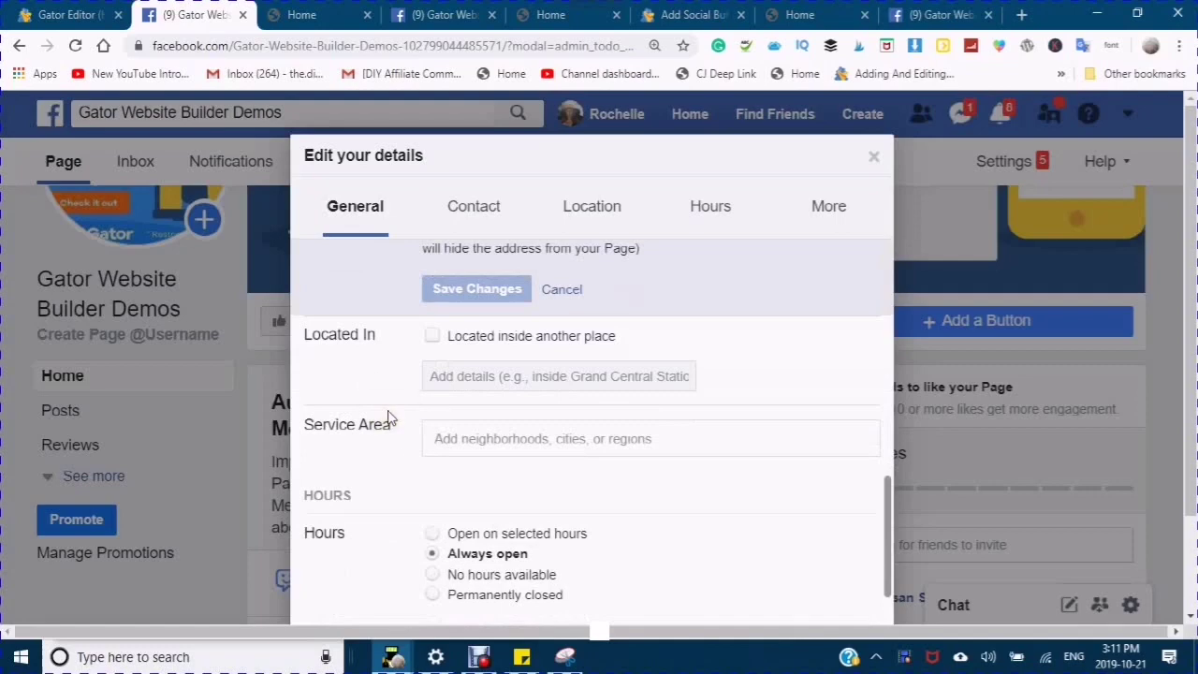
scroll(390, 418, down, 1)
scroll(340, 382, down, 2)
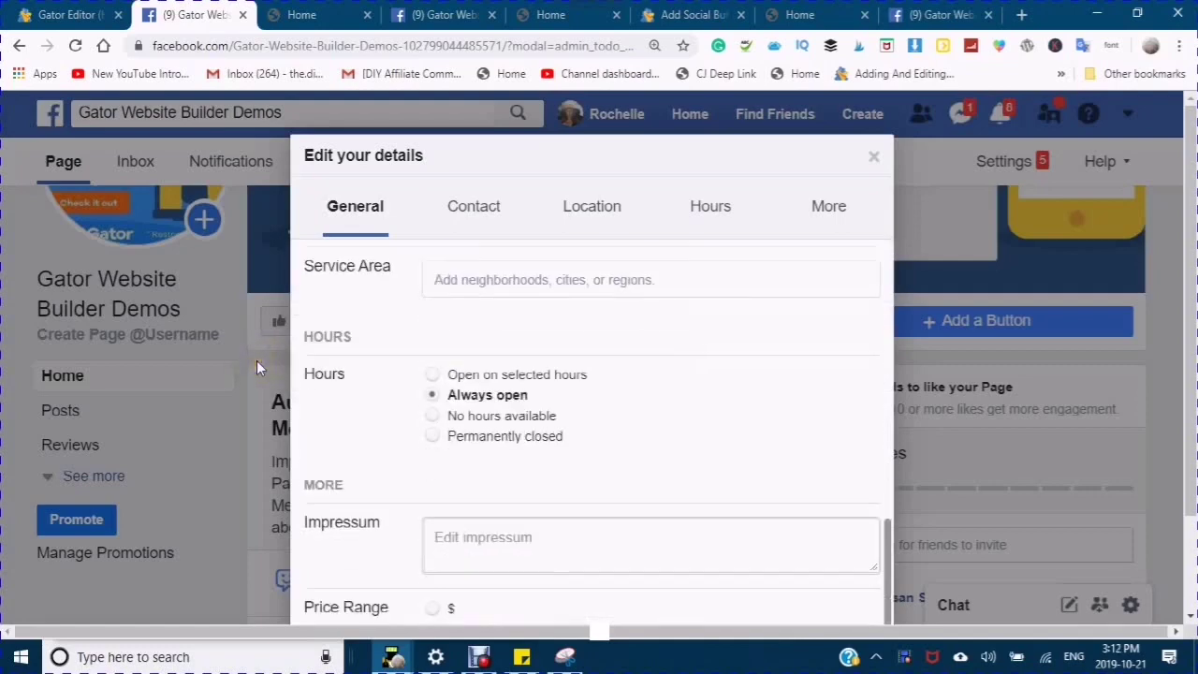
scroll(344, 390, up, 3)
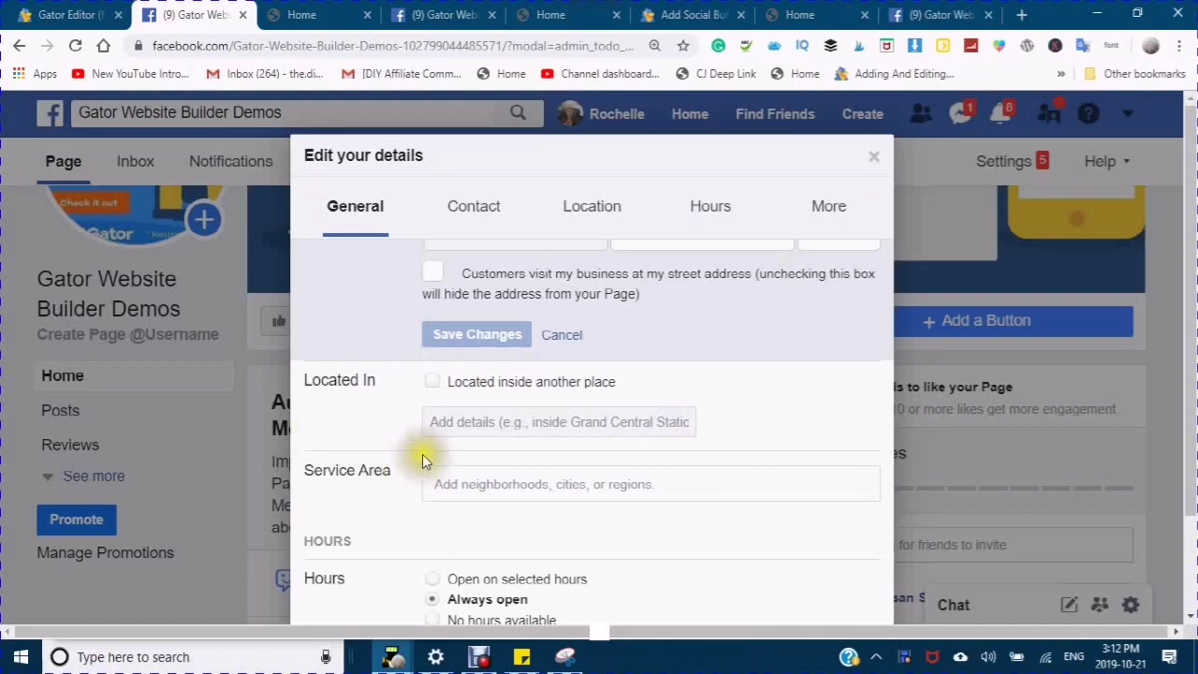
scroll(421, 460, down, 3)
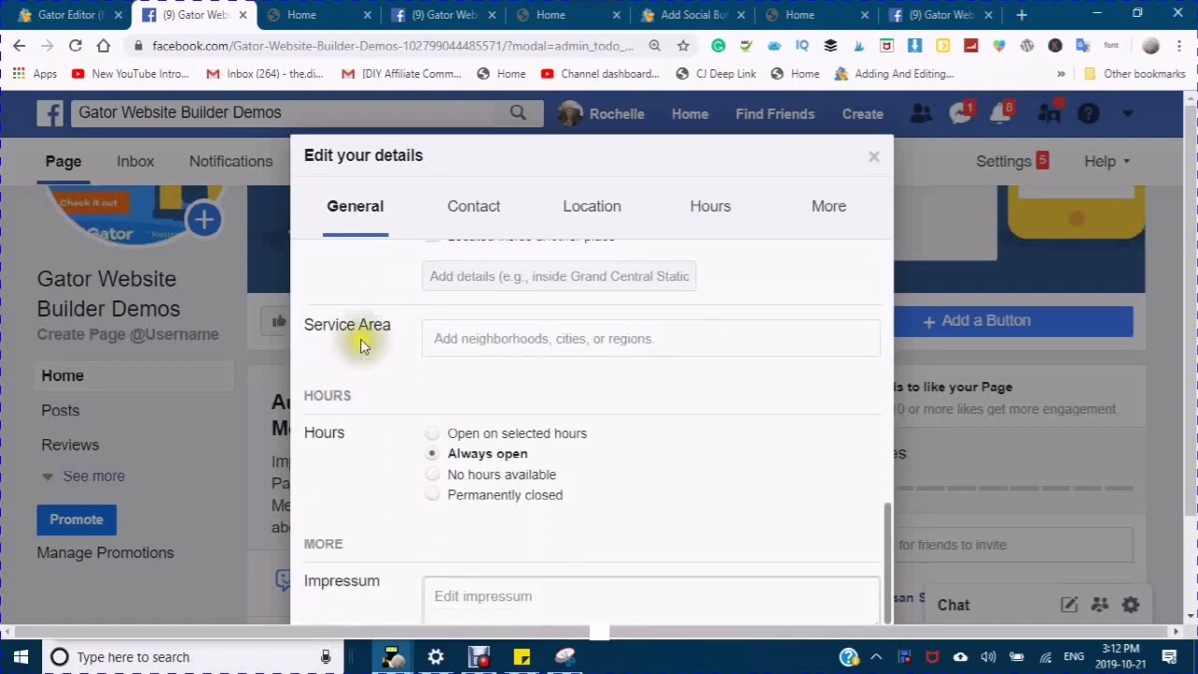
click(438, 342)
click(440, 352)
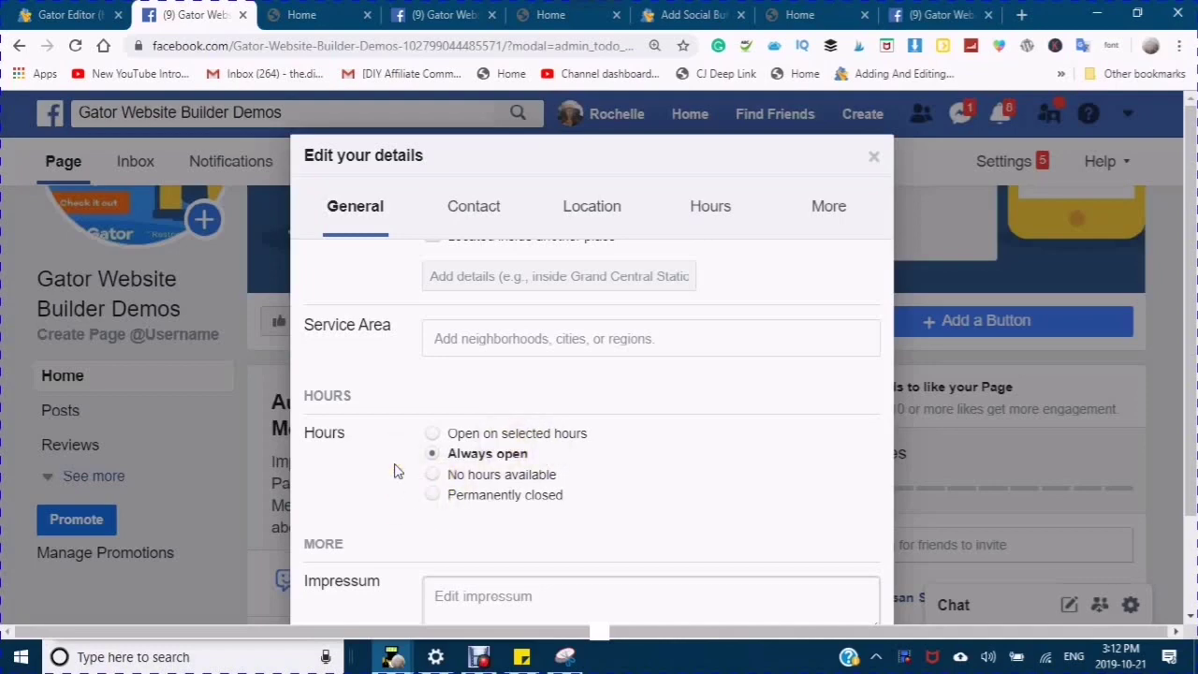
Open the Privacy Policy link field at the end of the page's details for editing.
scroll(394, 470, down, 3)
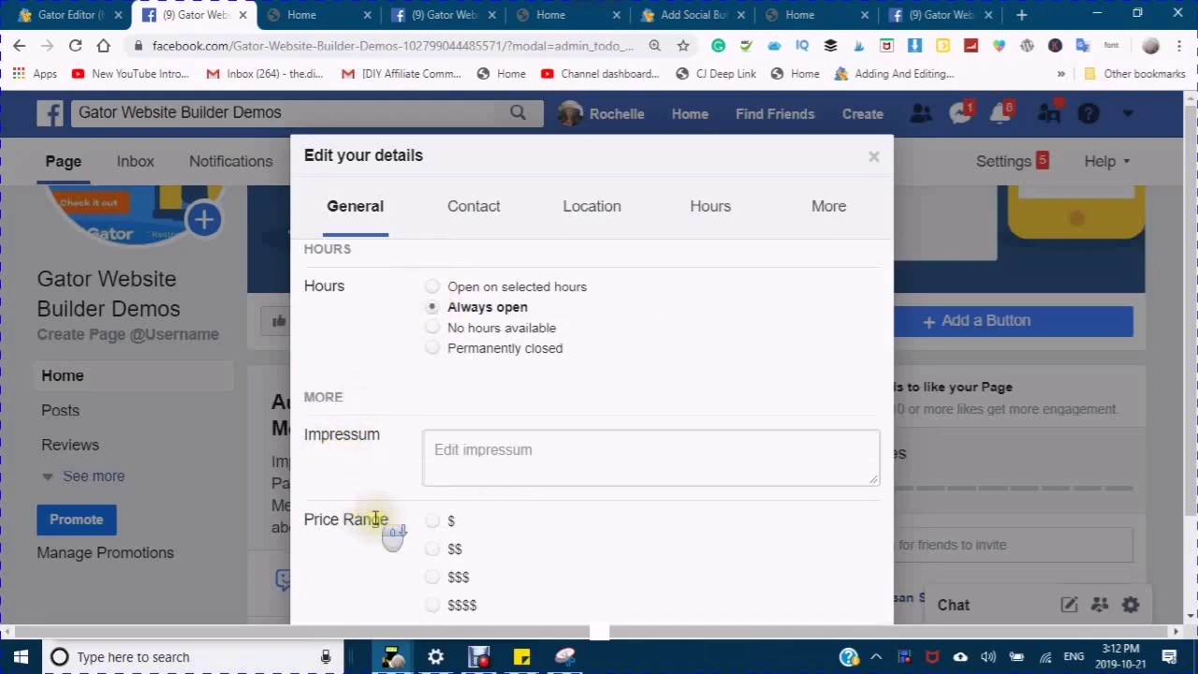
scroll(379, 522, down, 1)
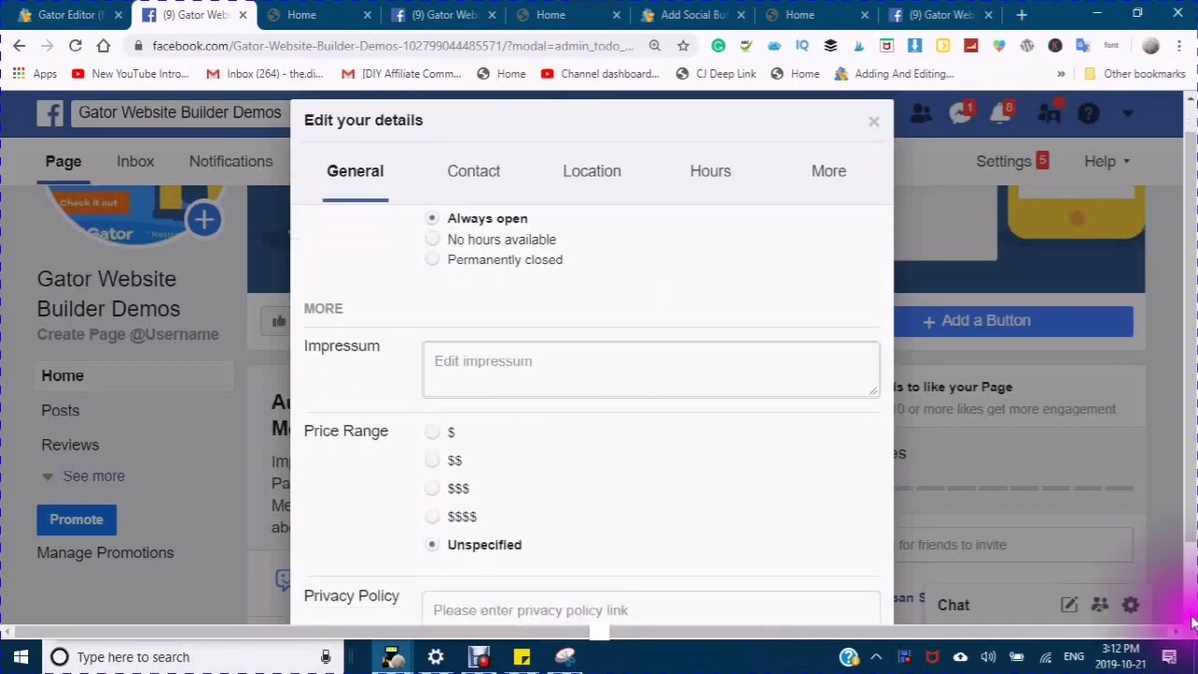
scroll(1121, 610, down, 2)
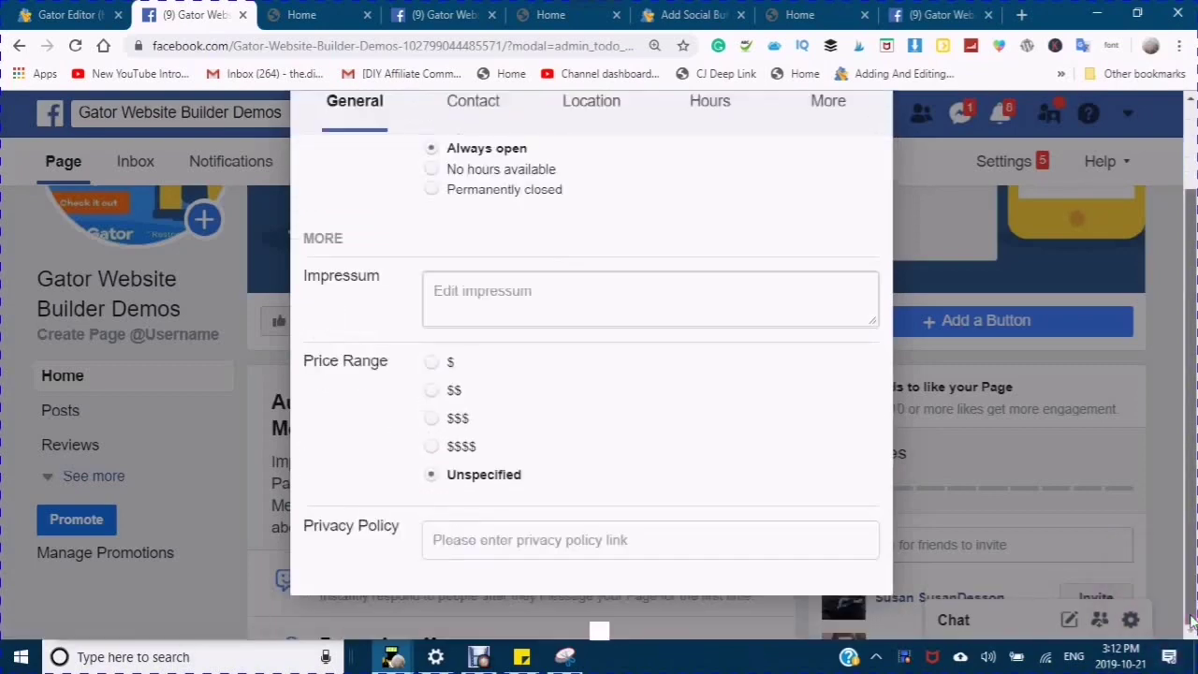
click(443, 542)
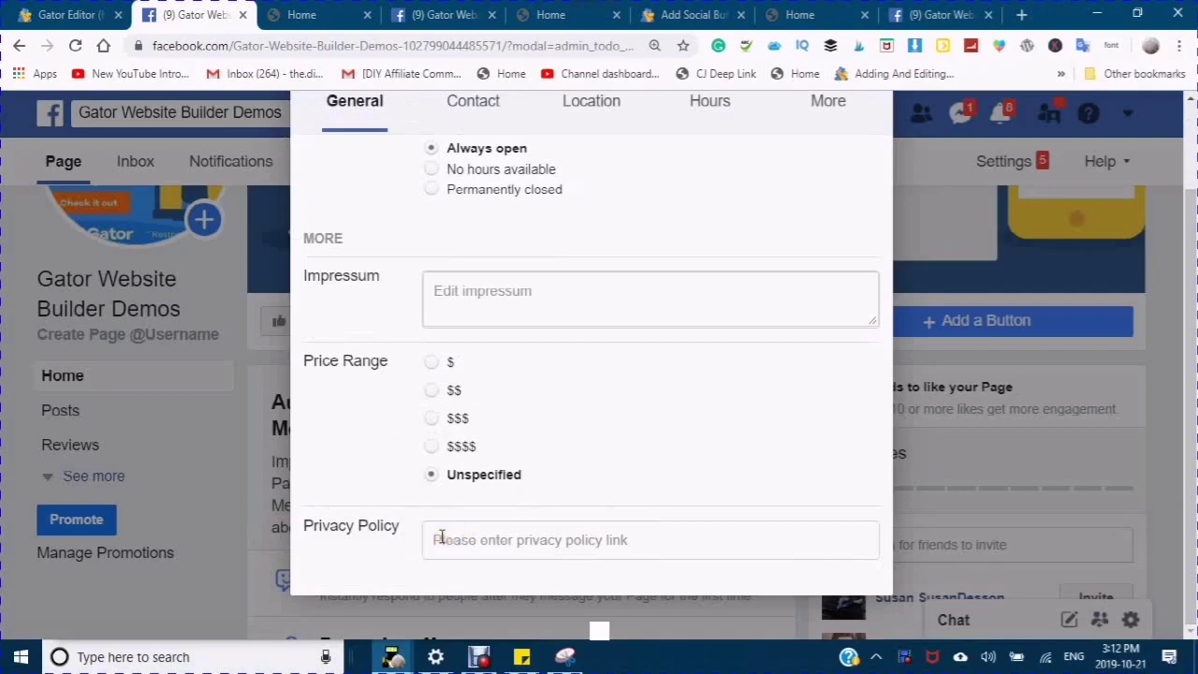
click(428, 546)
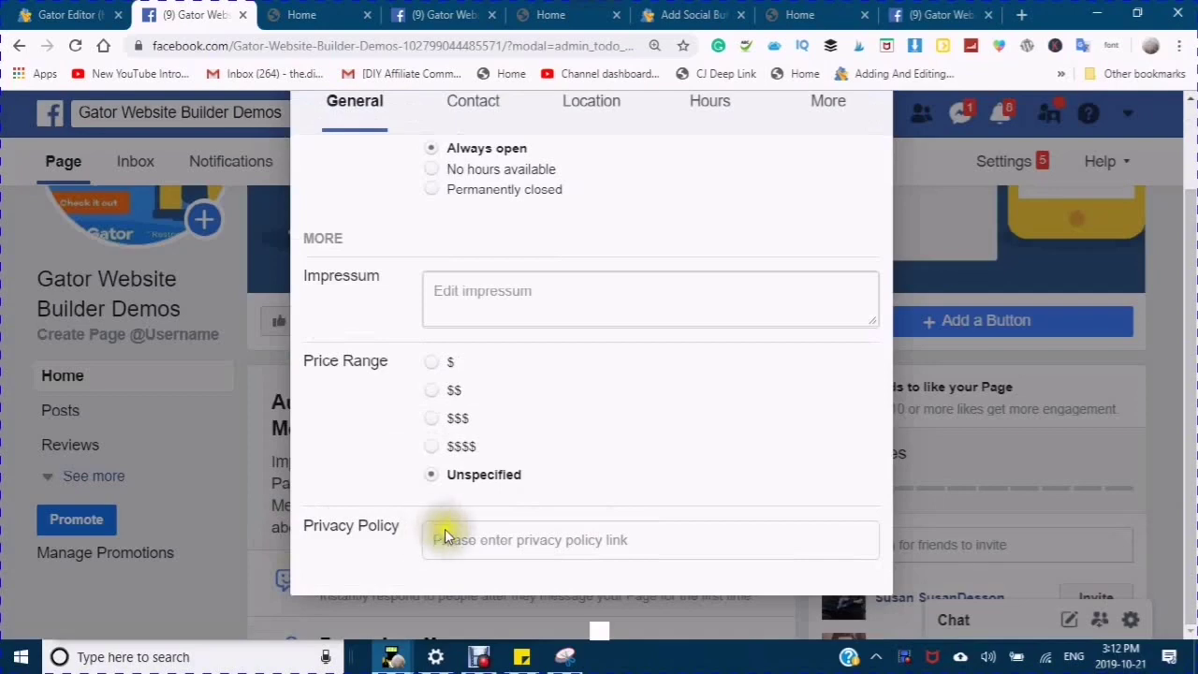
click(430, 541)
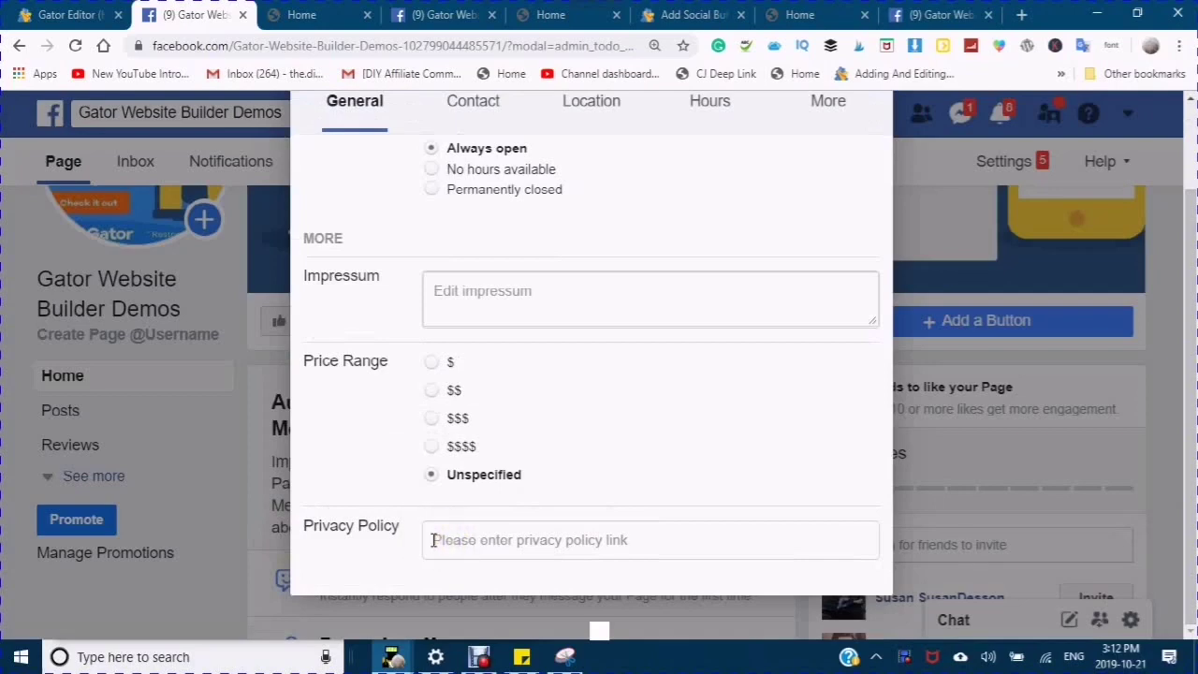
click(433, 539)
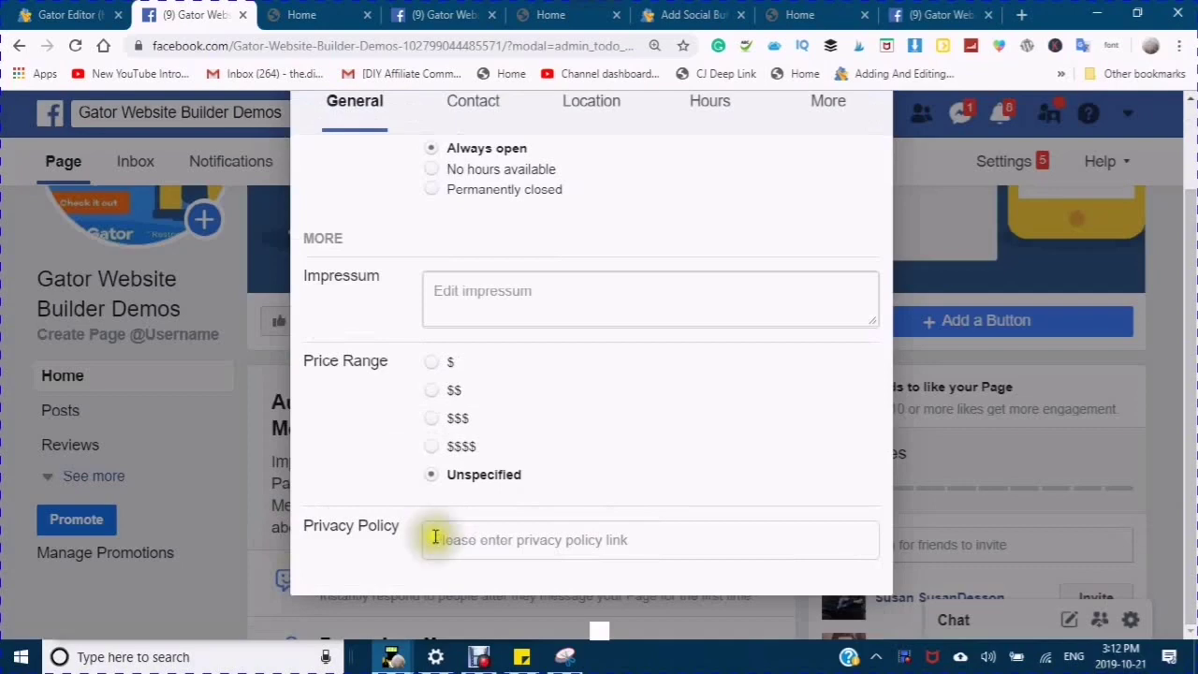
click(431, 535)
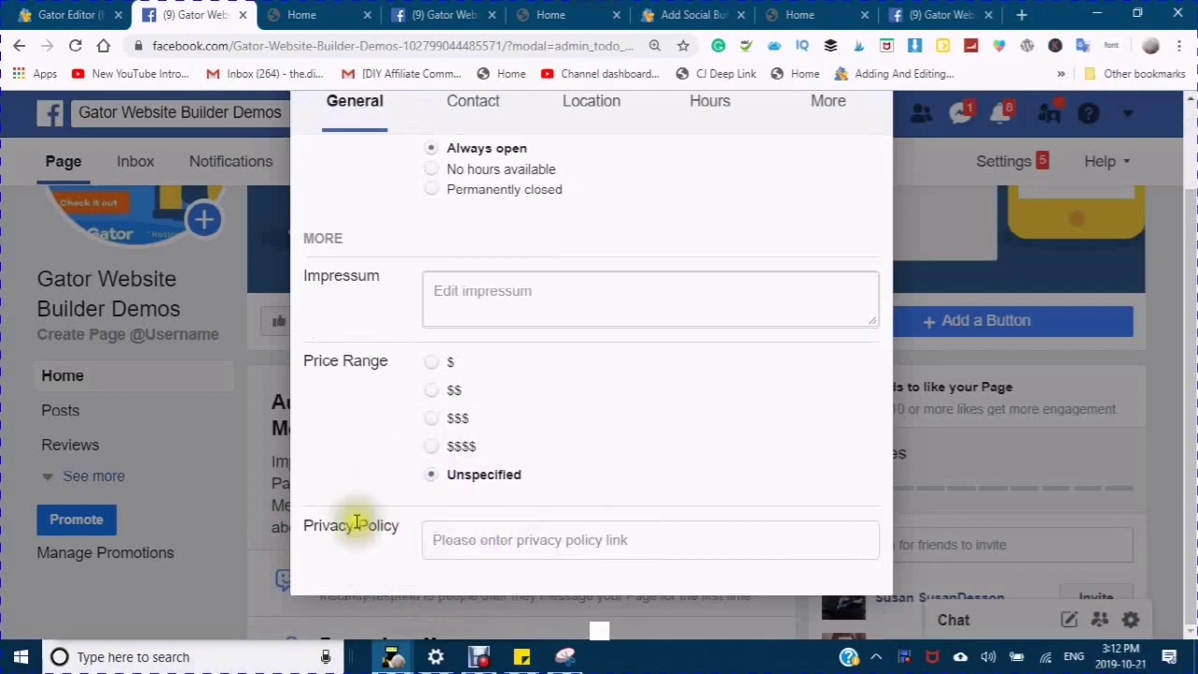
click(584, 539)
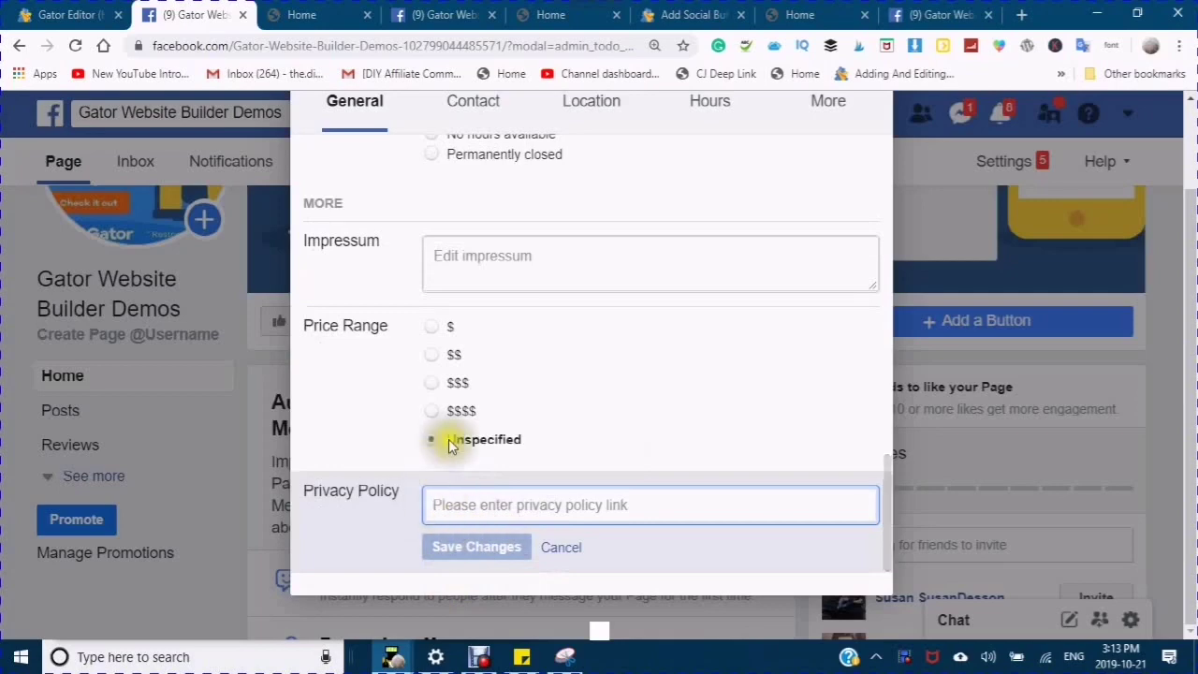
Go to the Contact section of the page's details and review the phone number, website and email entries.
scroll(419, 429, up, 1)
scroll(408, 416, up, 4)
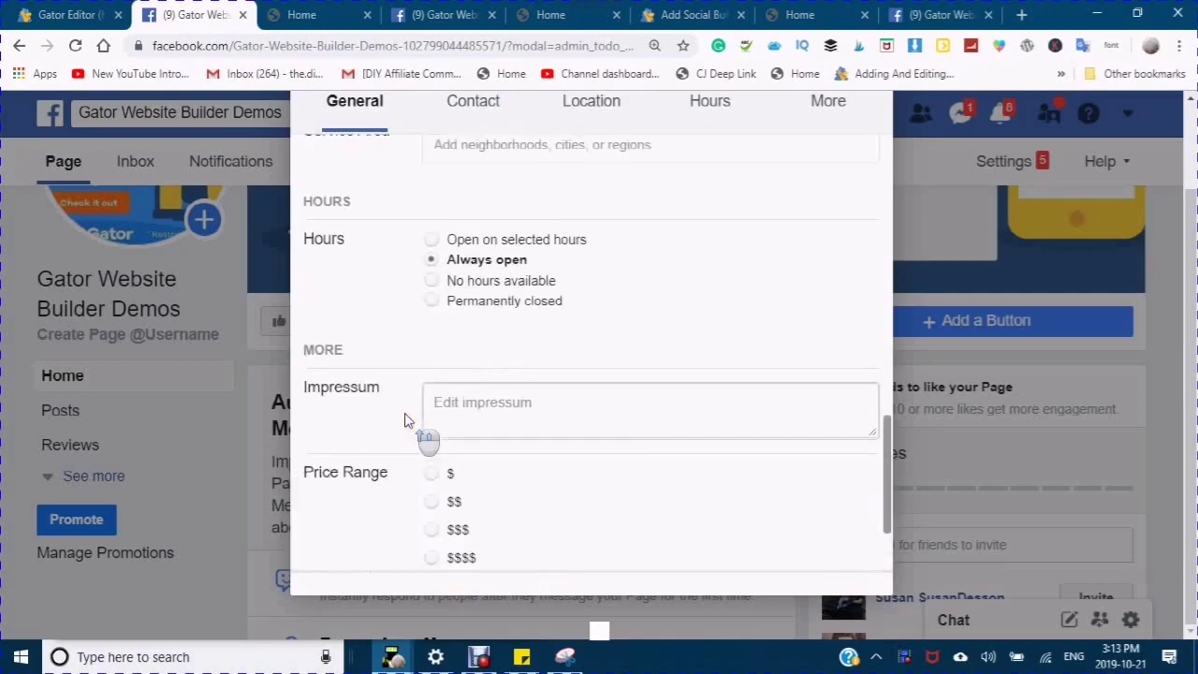
scroll(386, 402, up, 2)
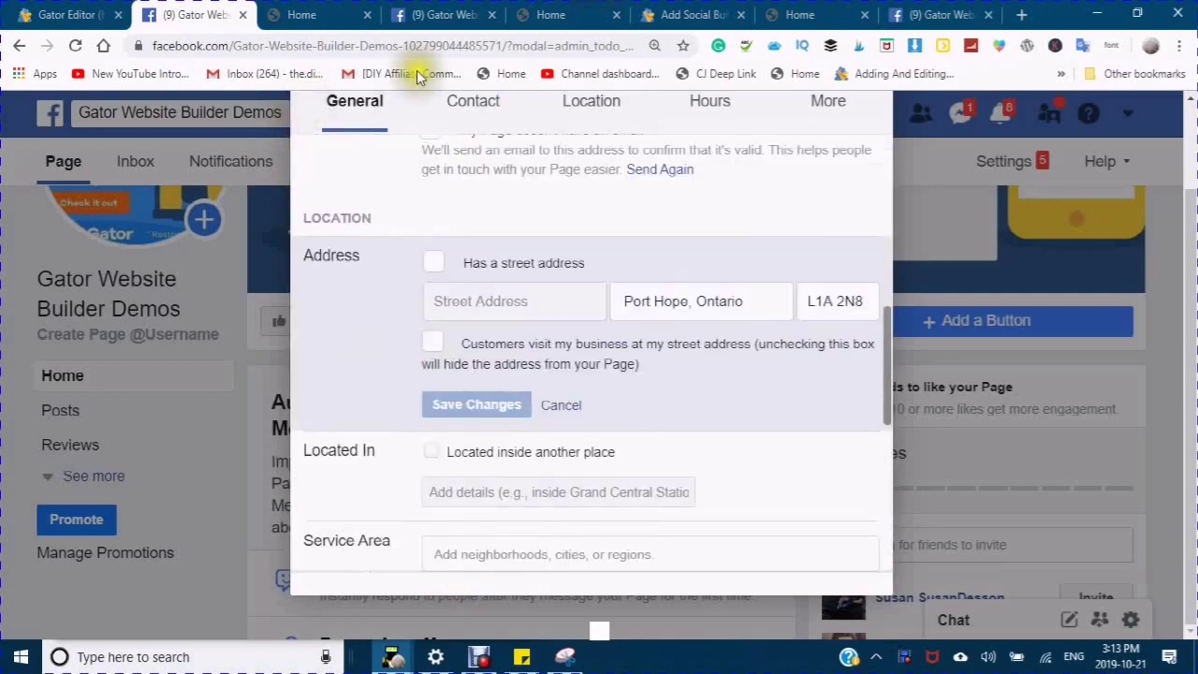
click(477, 103)
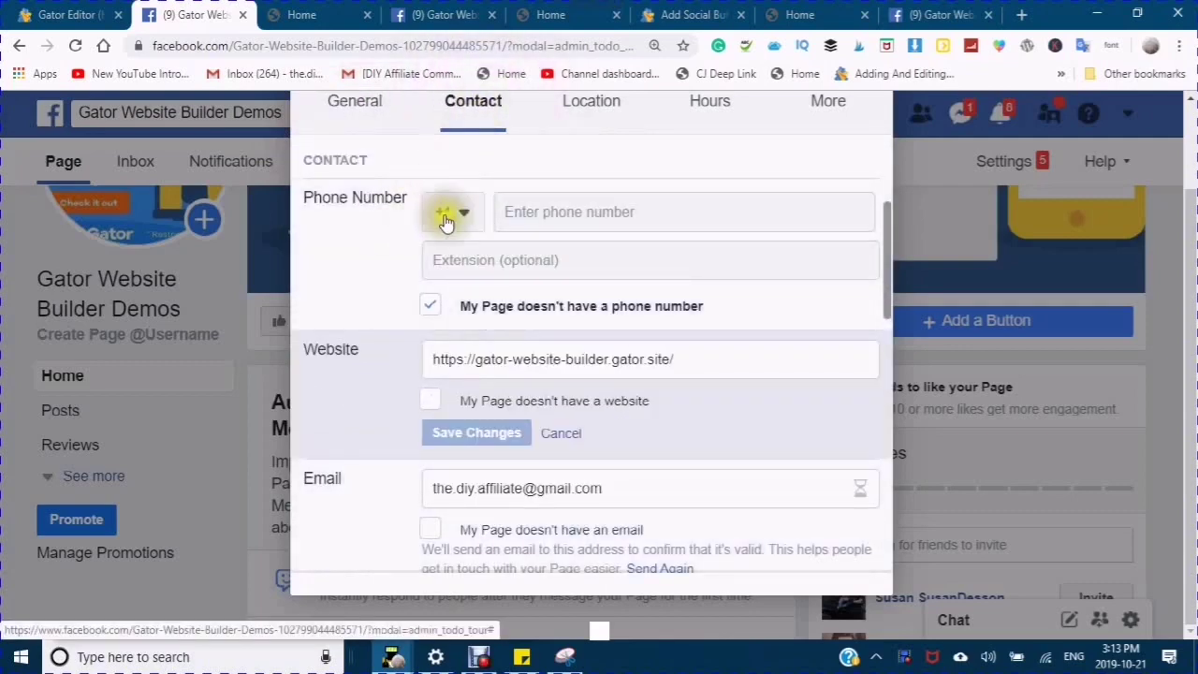
scroll(470, 374, down, 1)
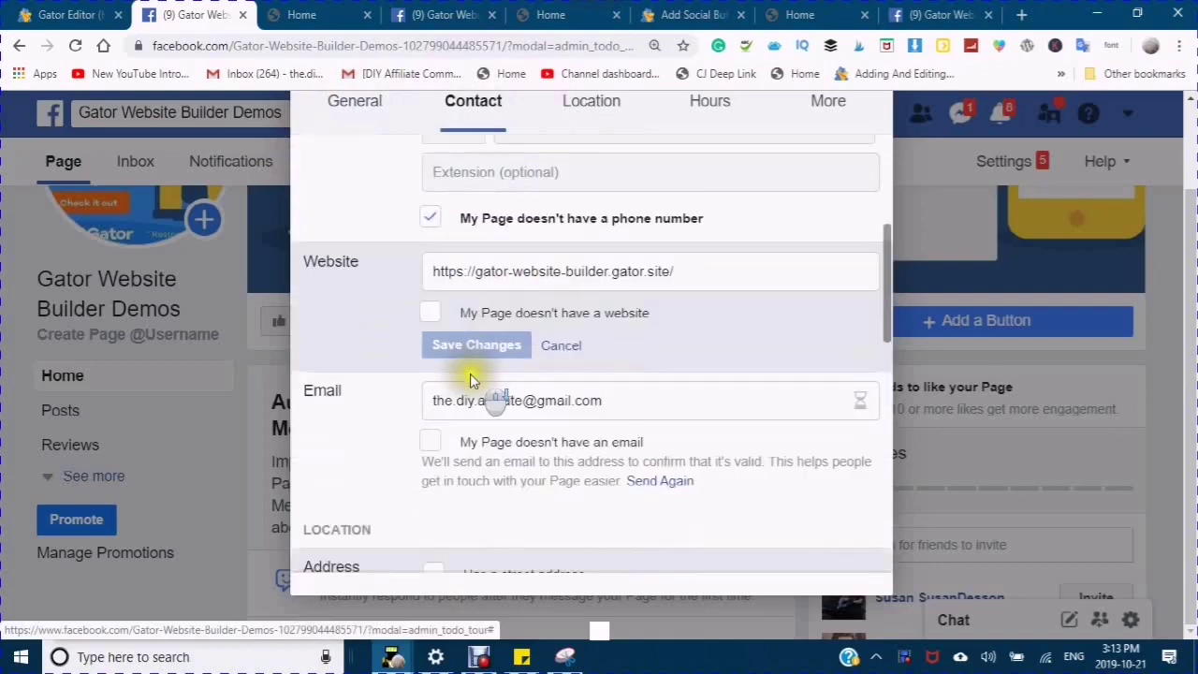
Review the website, email, address, service area, hours, impressum, price range and privacy policy entries in the page's details.
scroll(450, 372, down, 2)
scroll(450, 373, up, 2)
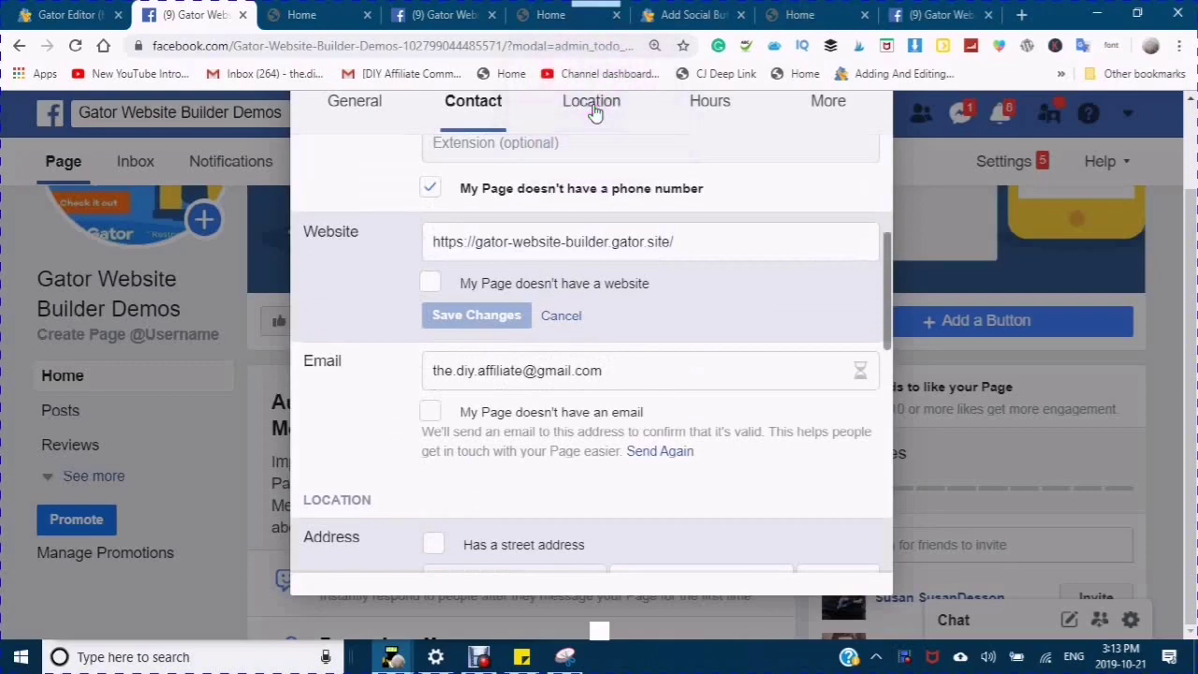
click(599, 110)
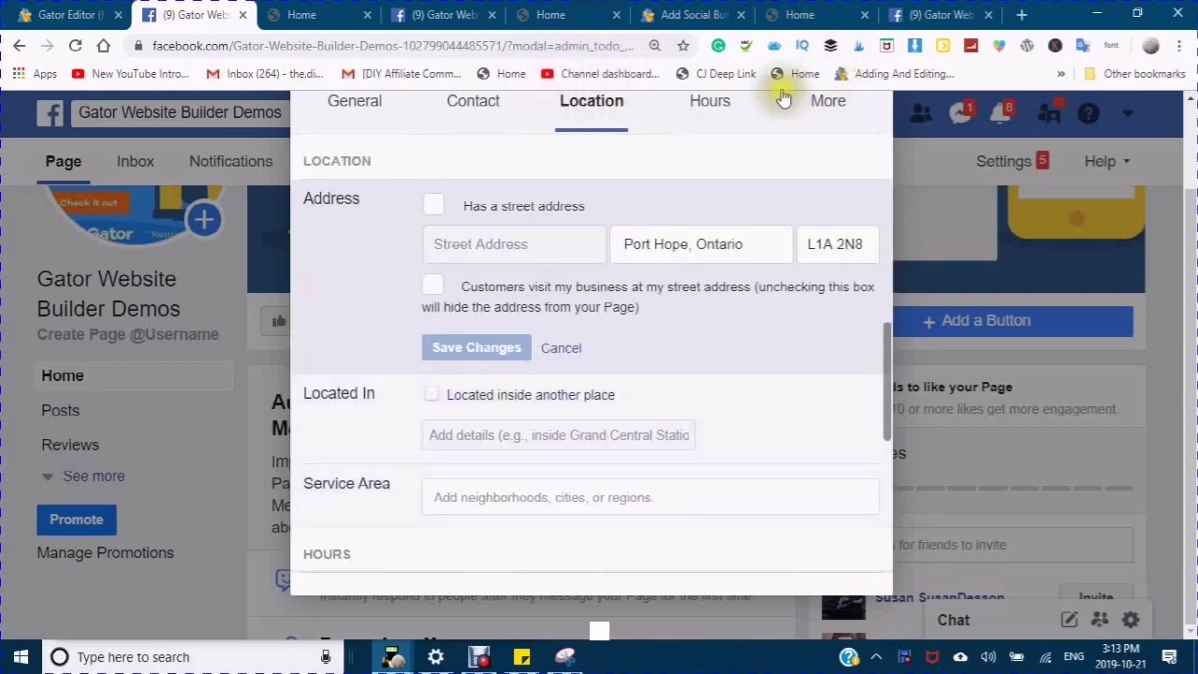
click(829, 105)
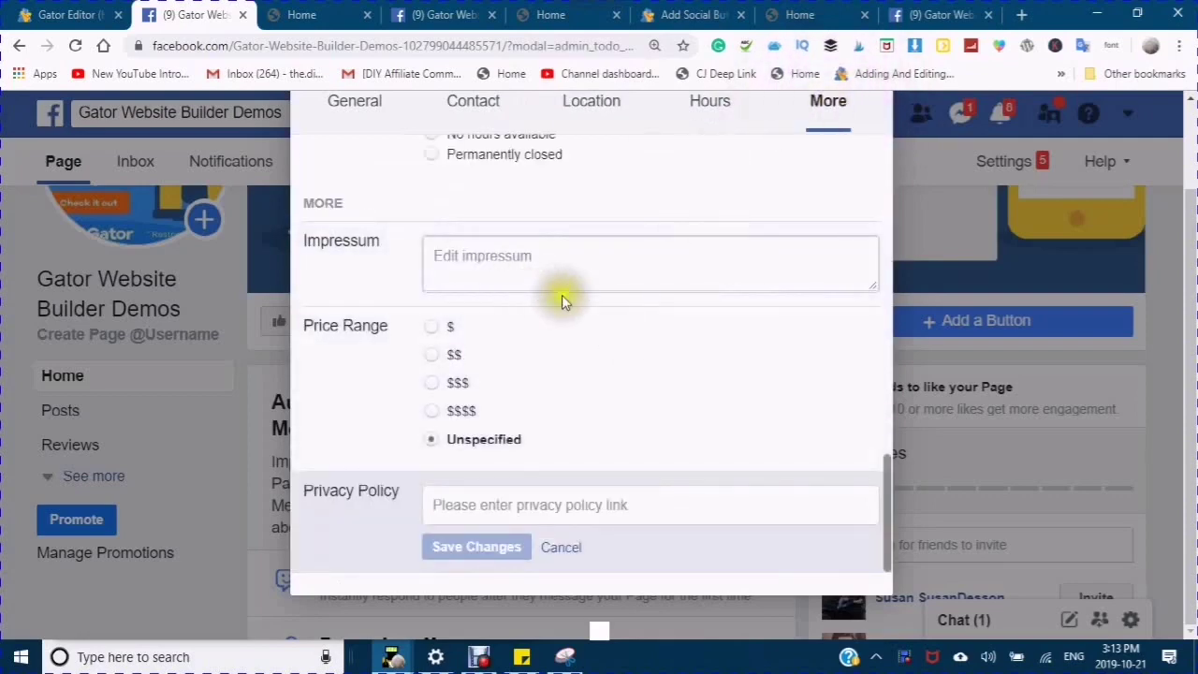
scroll(525, 301, up, 3)
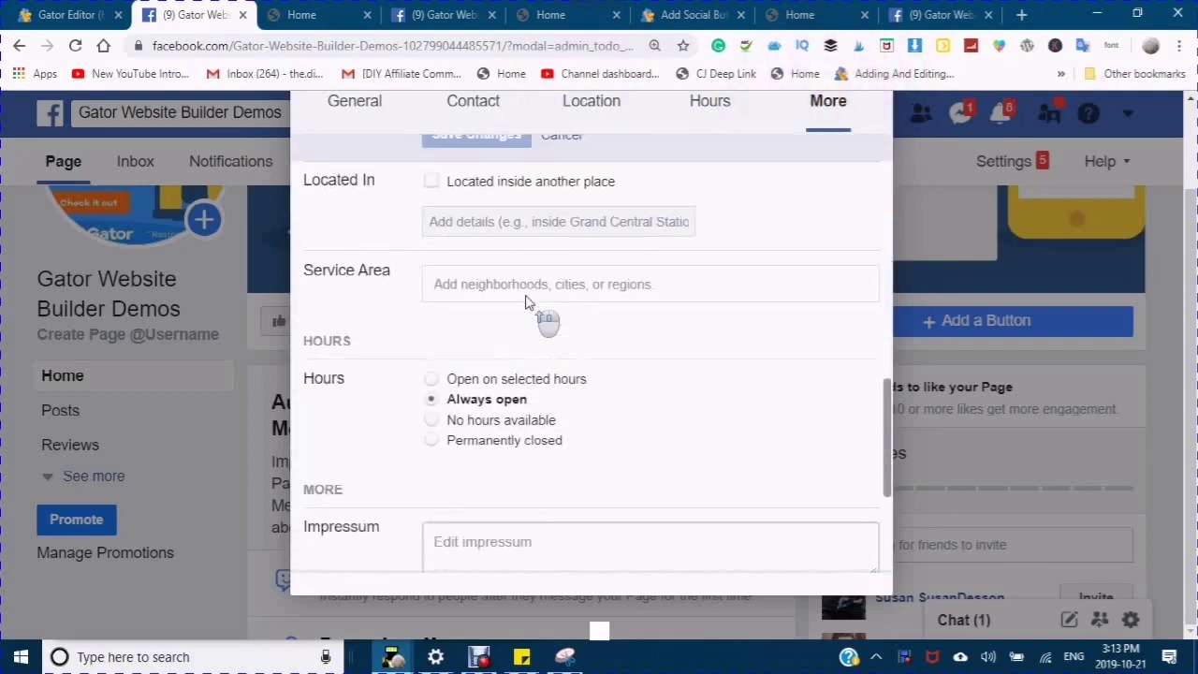
scroll(525, 301, up, 1)
scroll(525, 301, down, 2)
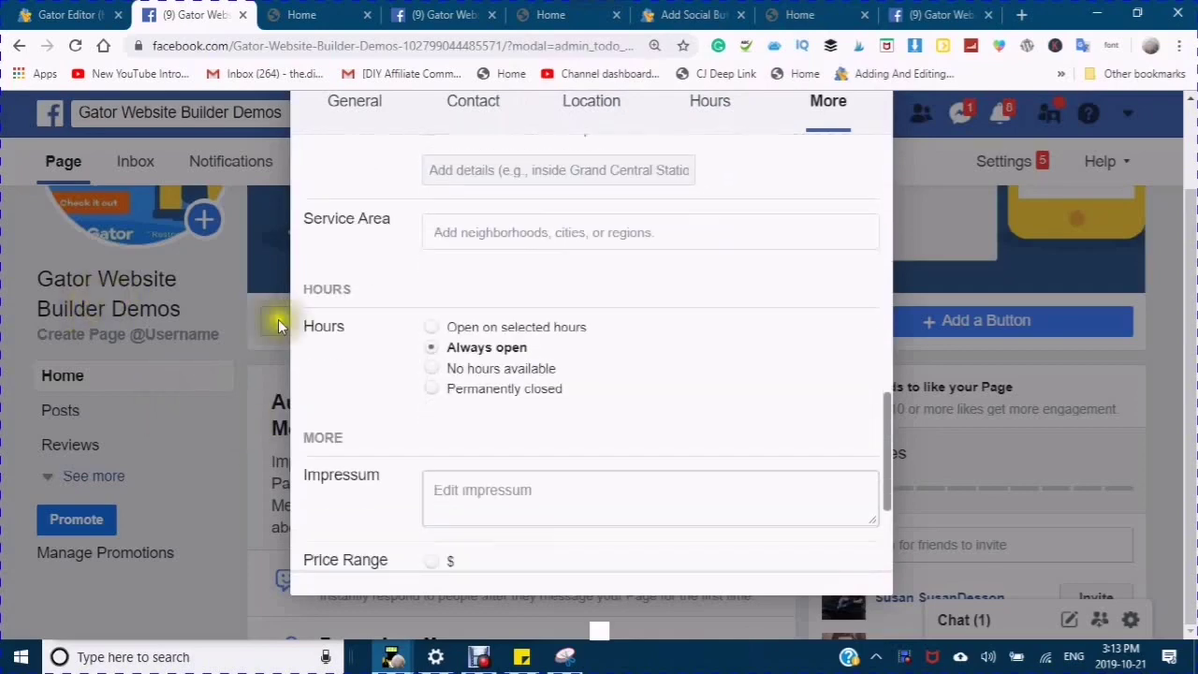
Close the page details editor and return to the Facebook page.
click(1191, 106)
scroll(1191, 106, up, 3)
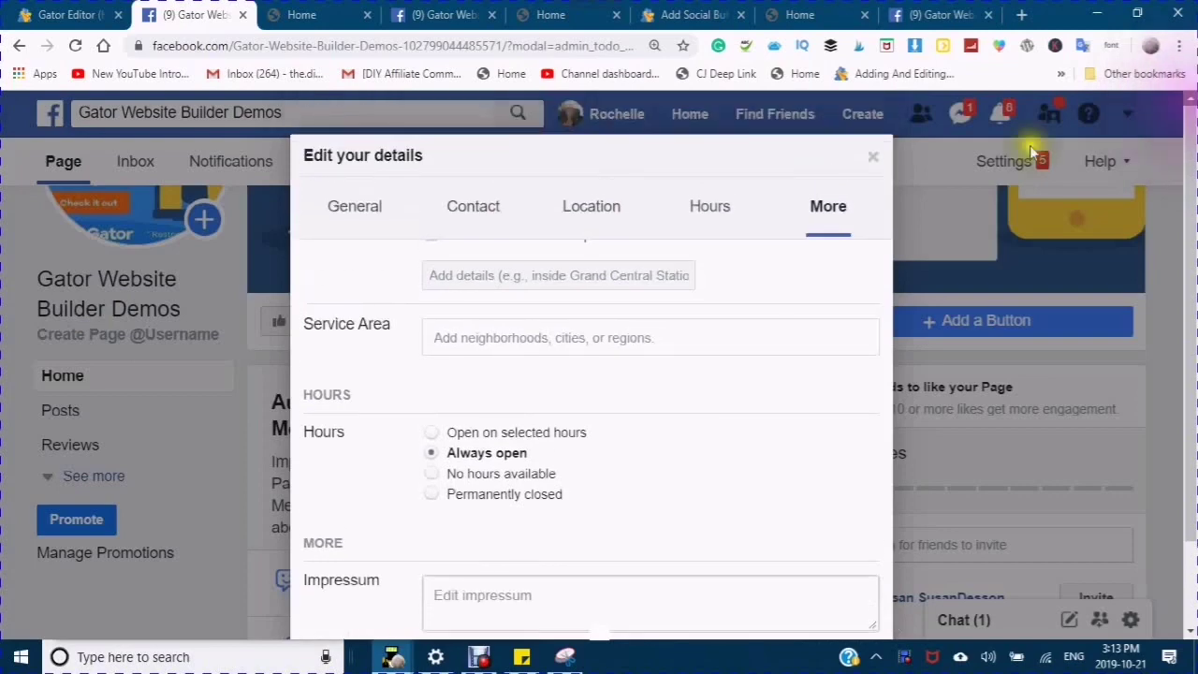
click(872, 157)
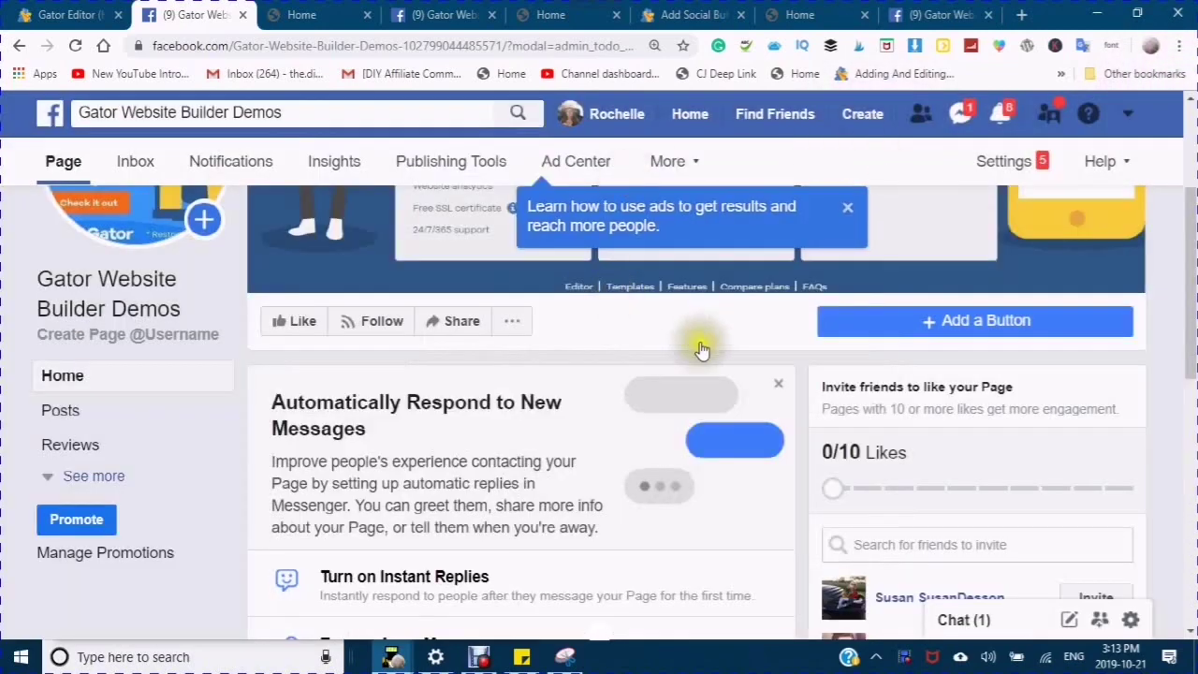
Open the Instant Replies setup from the page's suggestions for automatically responding to new messages.
scroll(442, 324, down, 2)
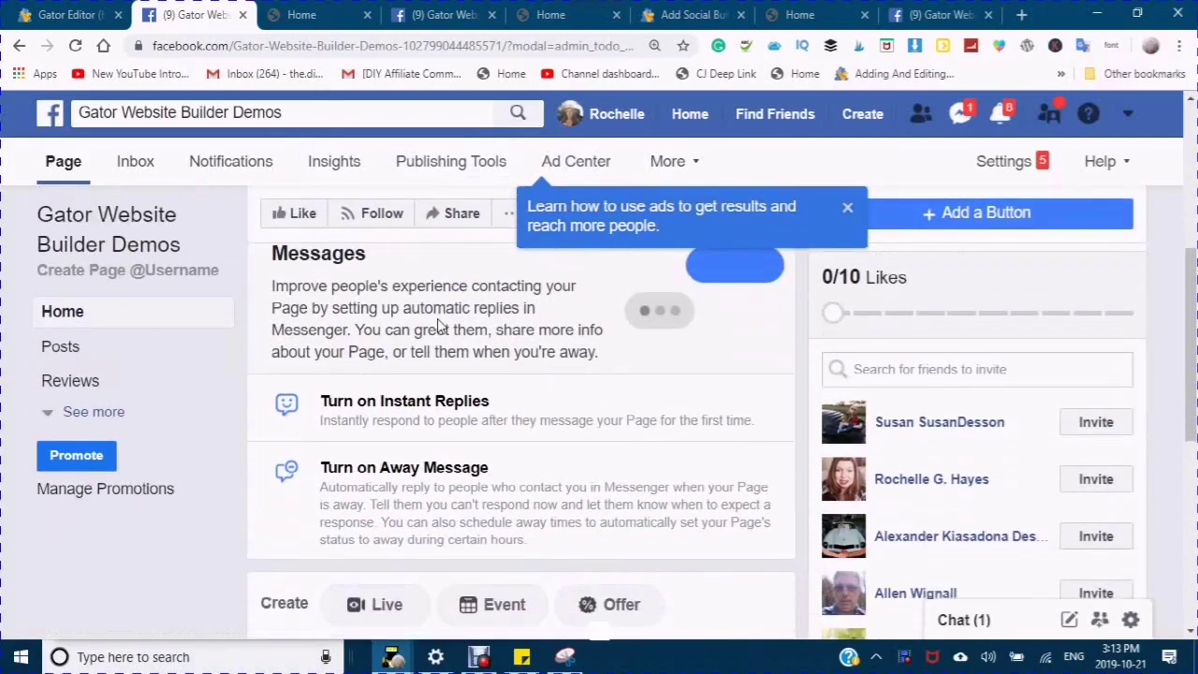
scroll(442, 323, down, 1)
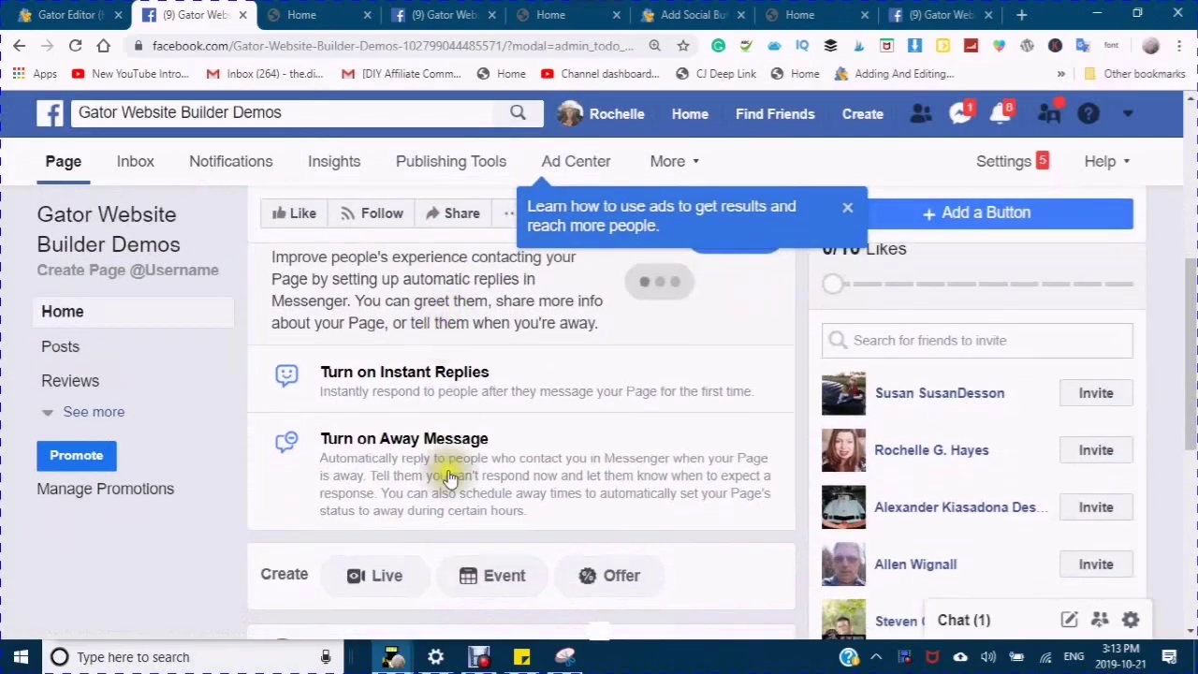
click(345, 379)
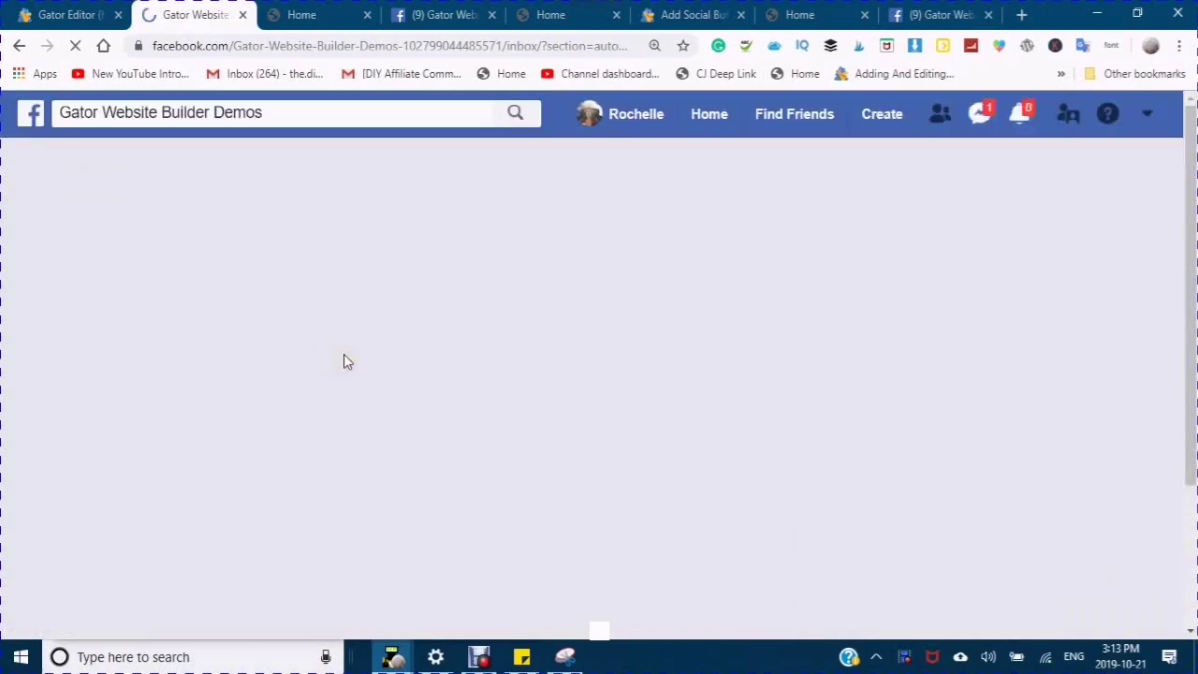
click(355, 339)
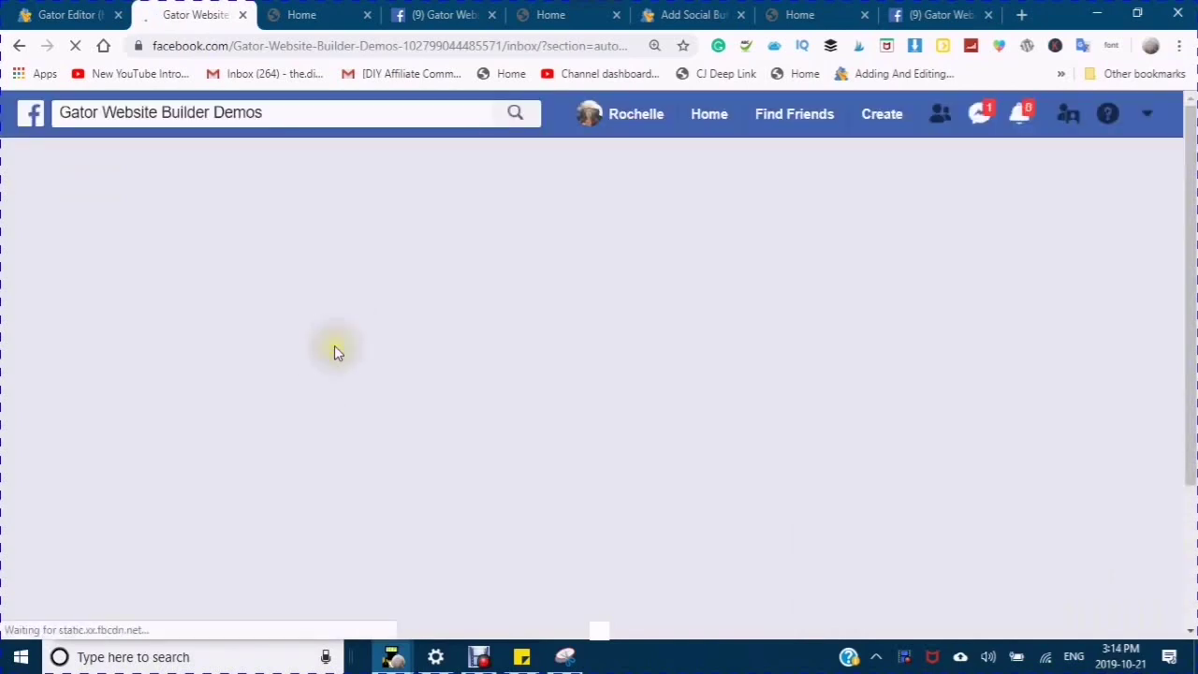
click(338, 341)
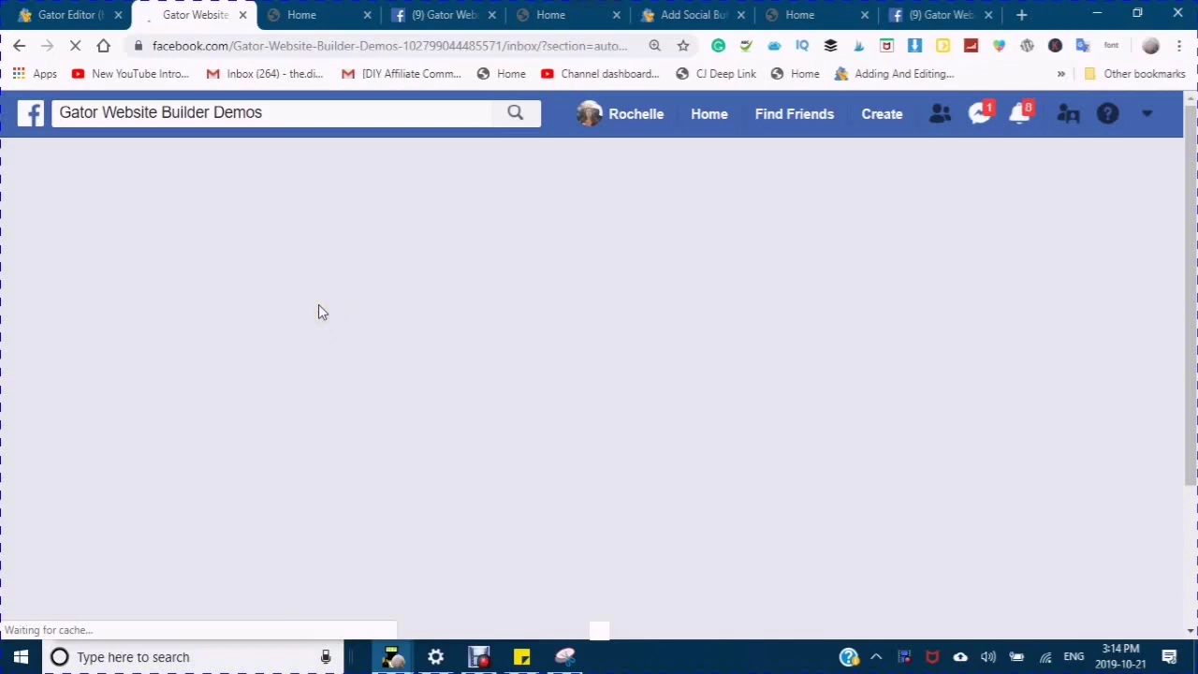
click(319, 310)
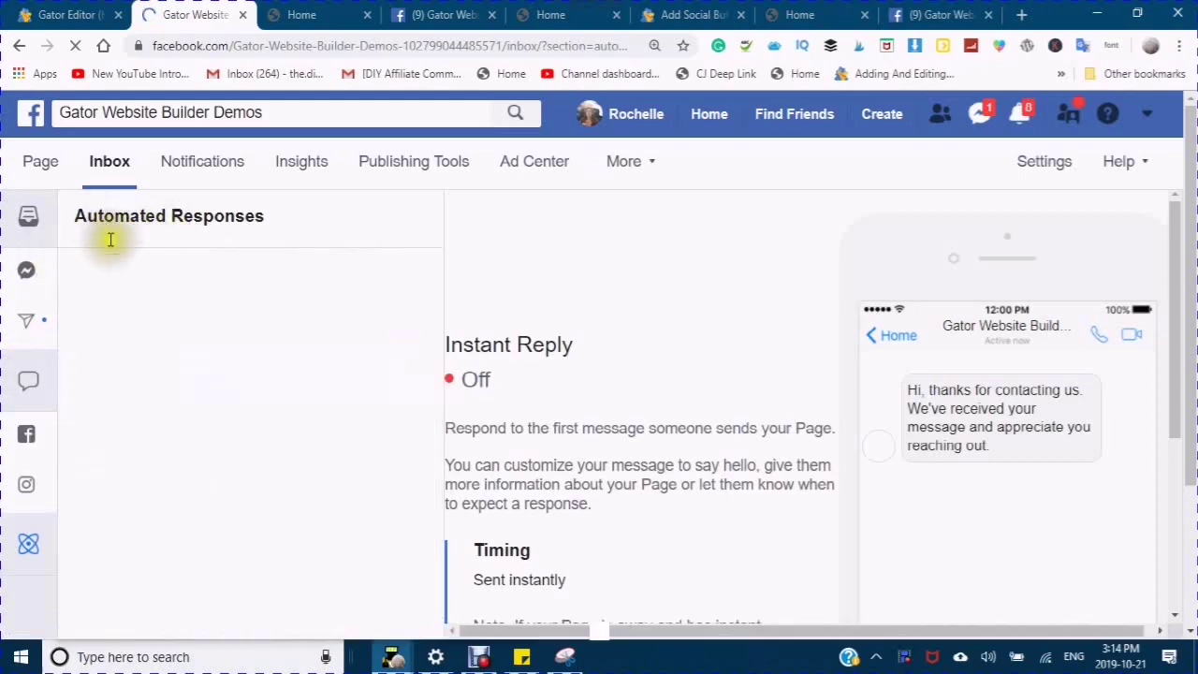
click(483, 214)
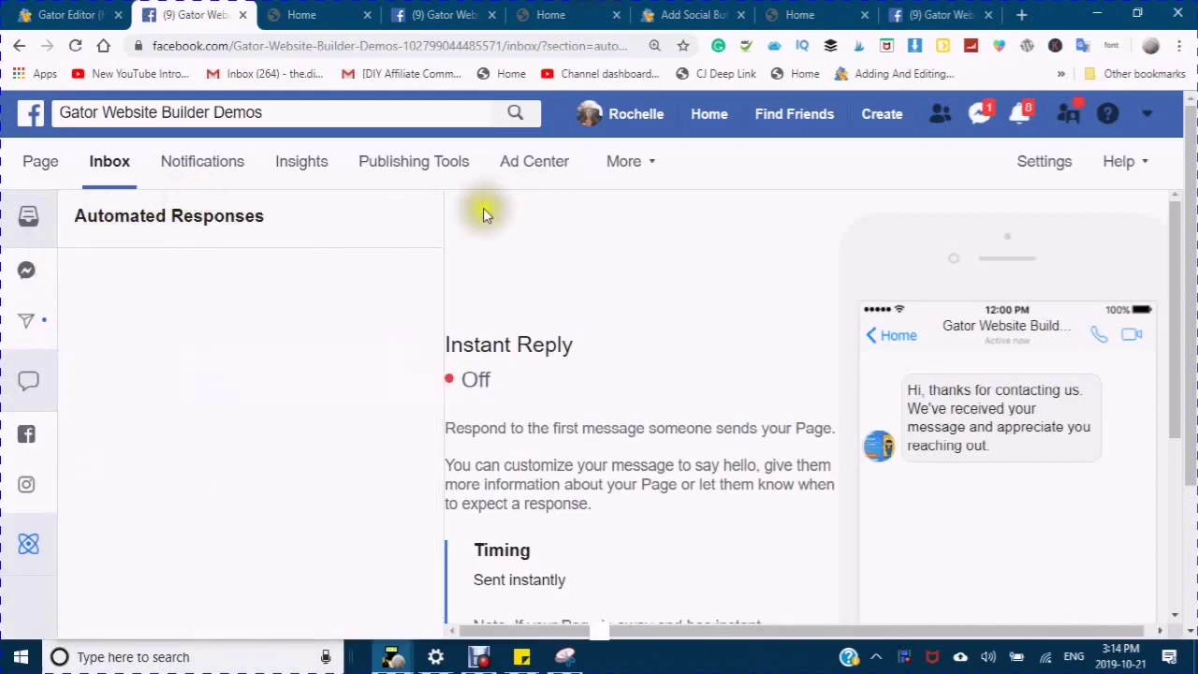
click(424, 213)
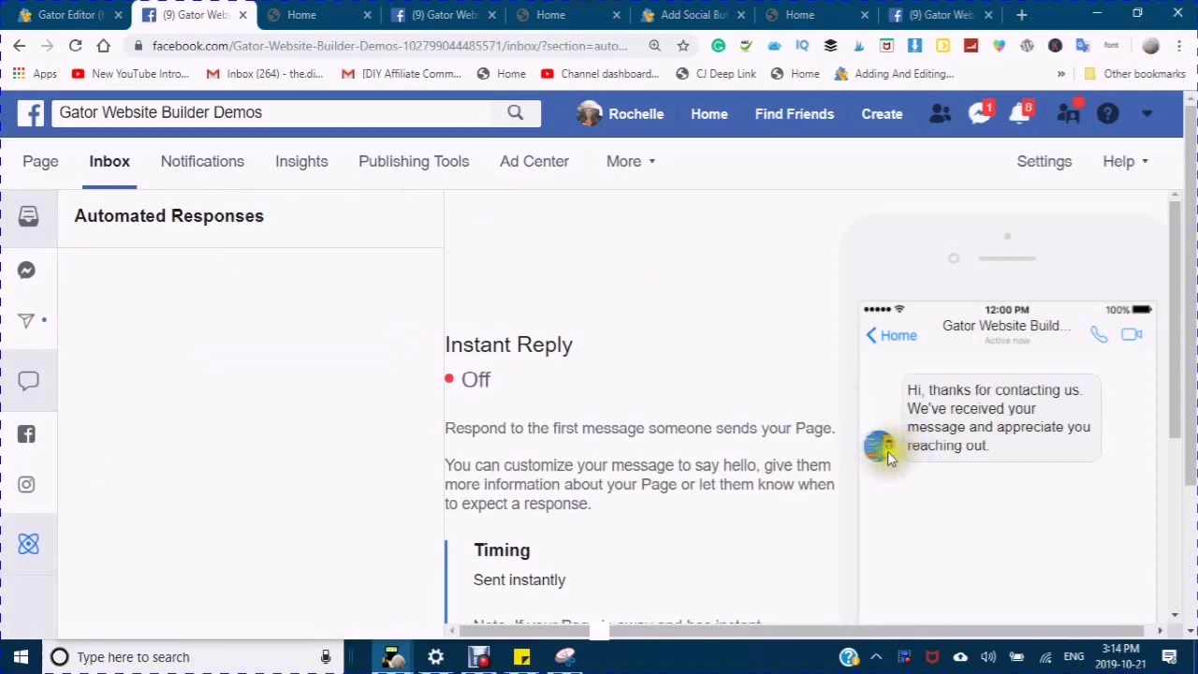
click(497, 250)
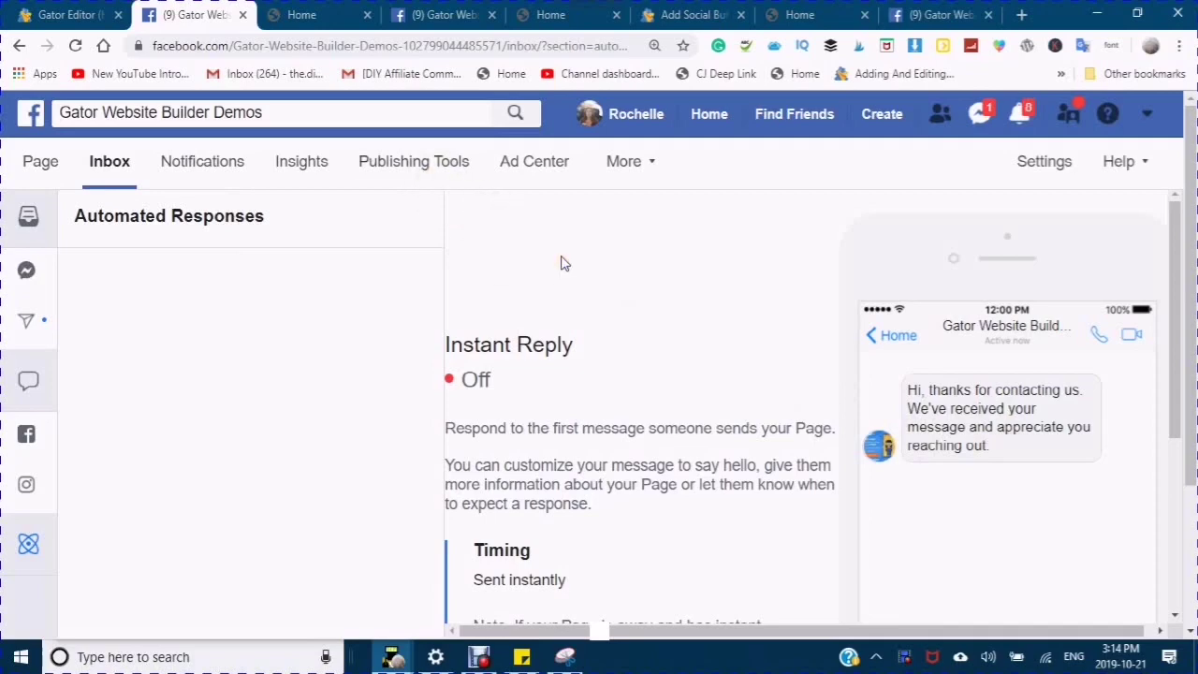